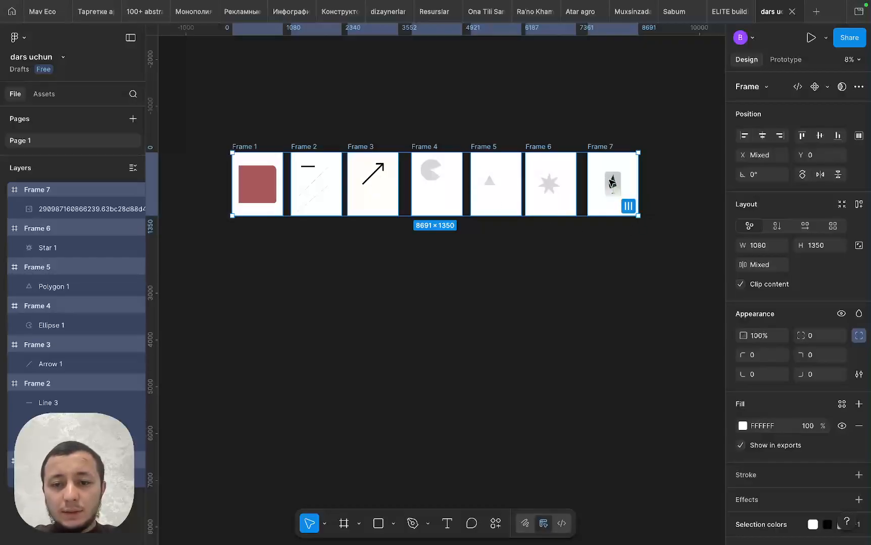
Duplicate Frame 1 below the existing row of frames and delete the red rectangle inside the copy.
scroll(310, 265, "down", 3)
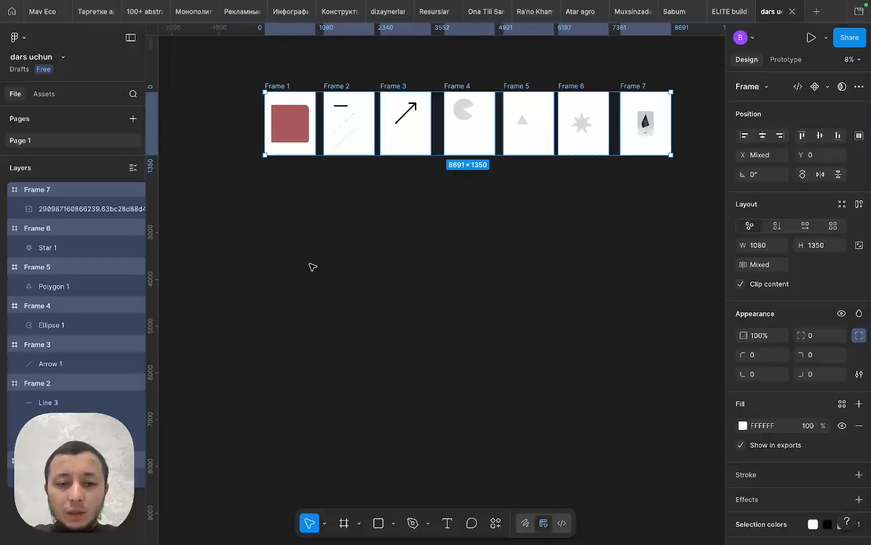
scroll(292, 227, "up", 4)
scroll(292, 227, "up", 5)
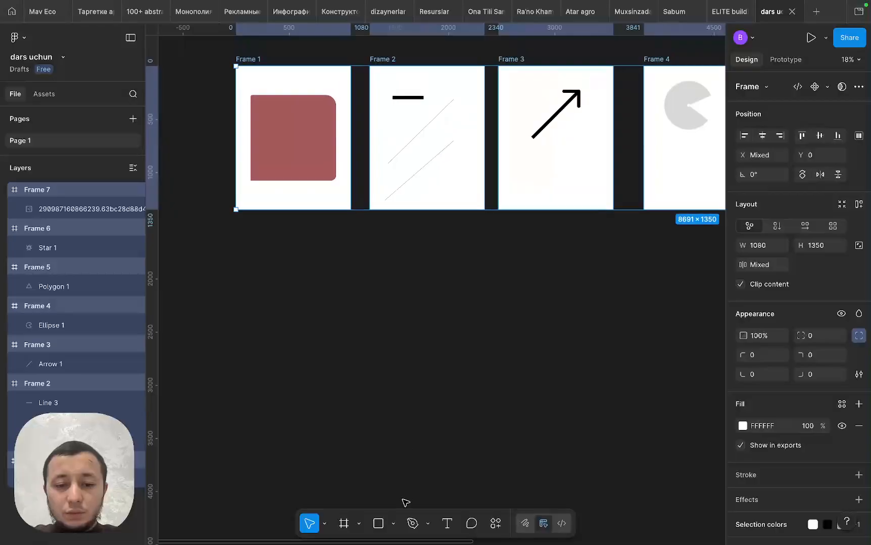
left_click(427, 523)
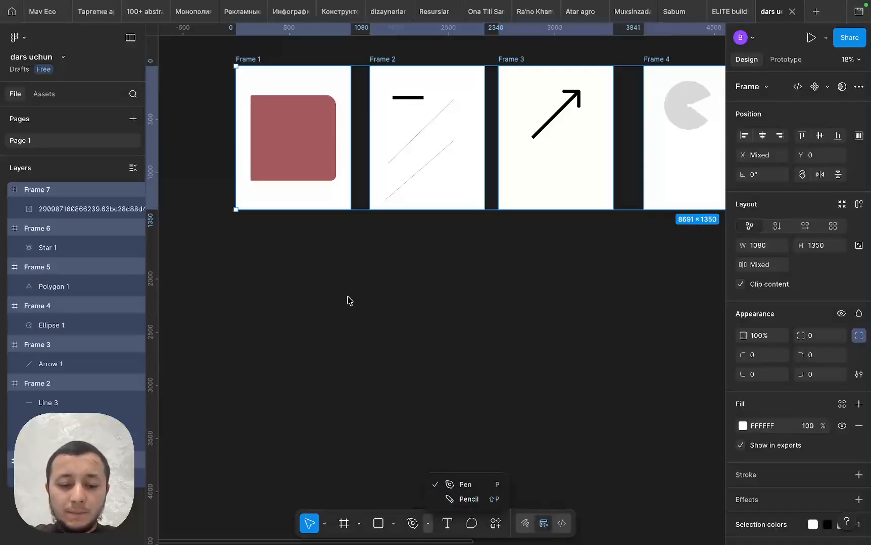
left_click(348, 301)
left_click(313, 248)
left_click_drag(241, 61, 241, 268)
left_click(288, 340)
key("Delete")
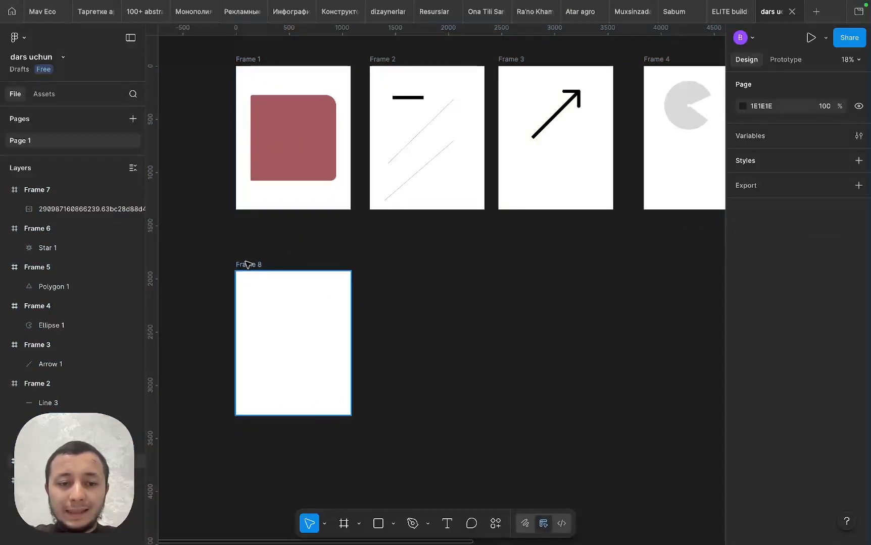
left_click_drag(245, 264, 391, 266)
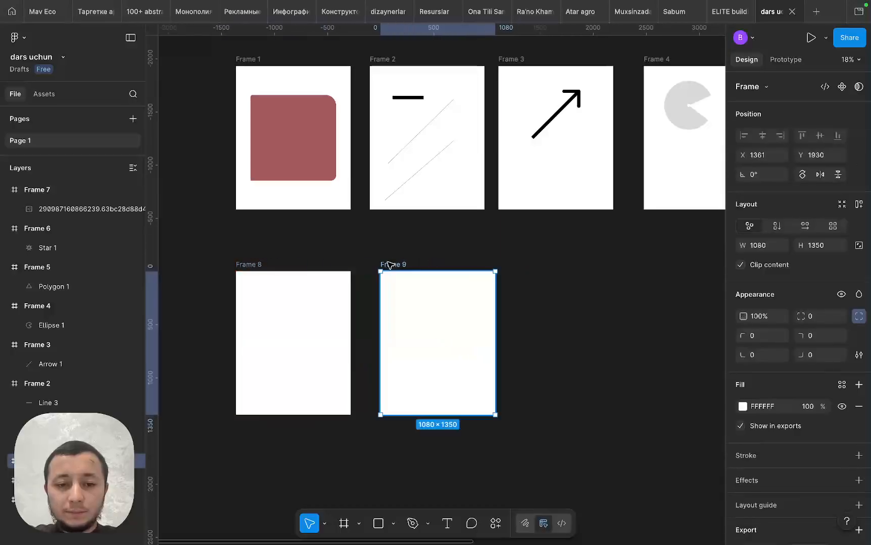
key("Delete")
left_click(284, 309)
key("shift+2")
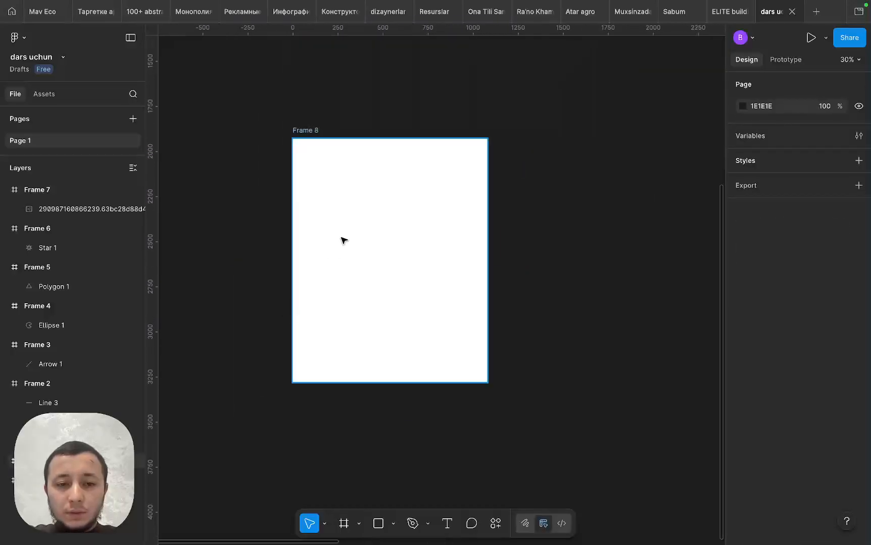
Draw a closed, self-crossing angular shape about 674 × 826 in Frame 8 with the Pen tool.
left_click(412, 524)
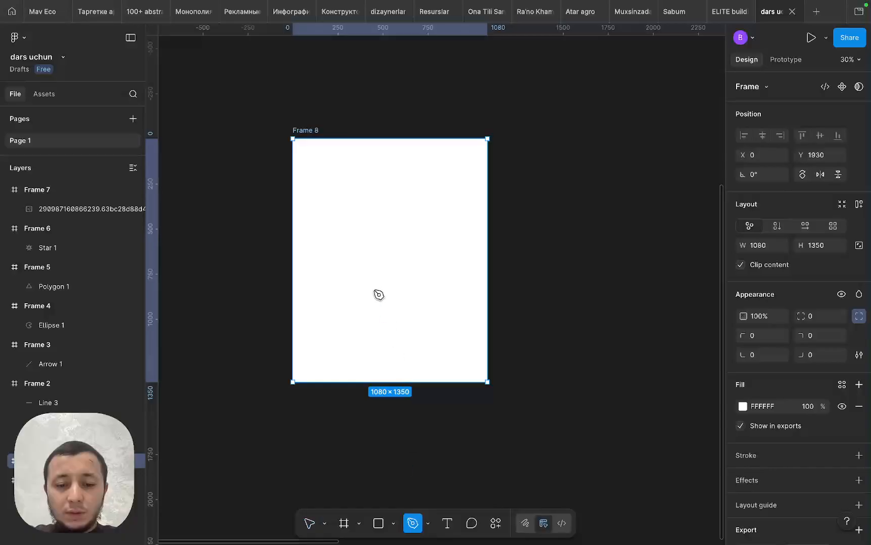
scroll(375, 287, "up", 3)
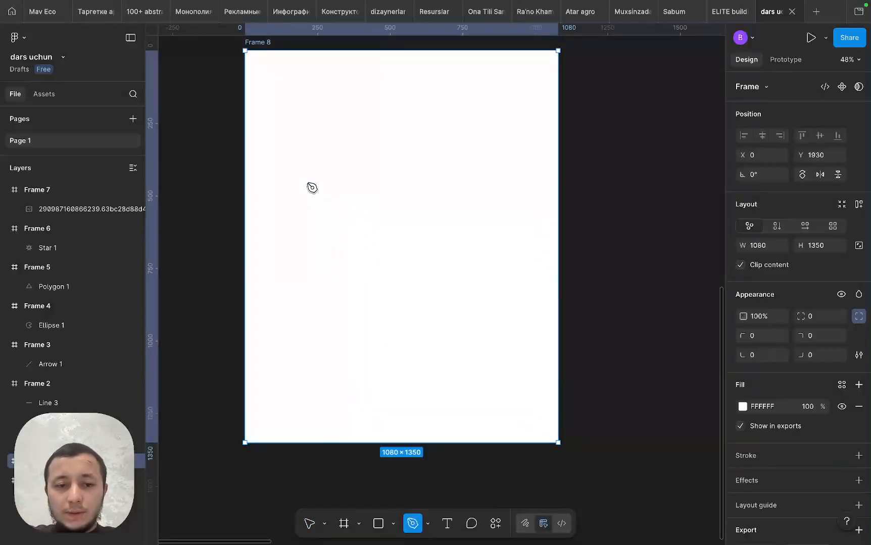
left_click(302, 158)
left_click(410, 101)
left_click(410, 198)
left_click(272, 273)
left_click(379, 135)
left_click(391, 324)
left_click(395, 334)
left_click(458, 153)
left_click(395, 95)
left_click(263, 94)
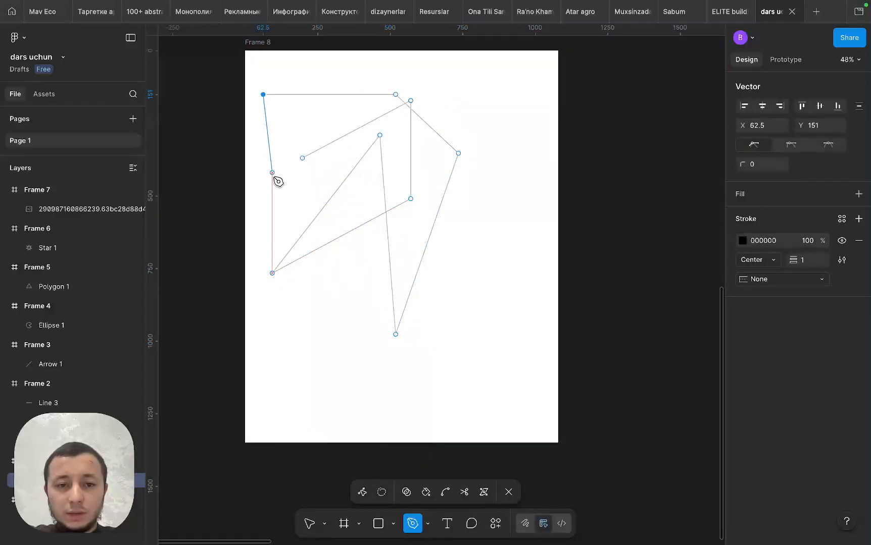
left_click(302, 158)
key("Escape")
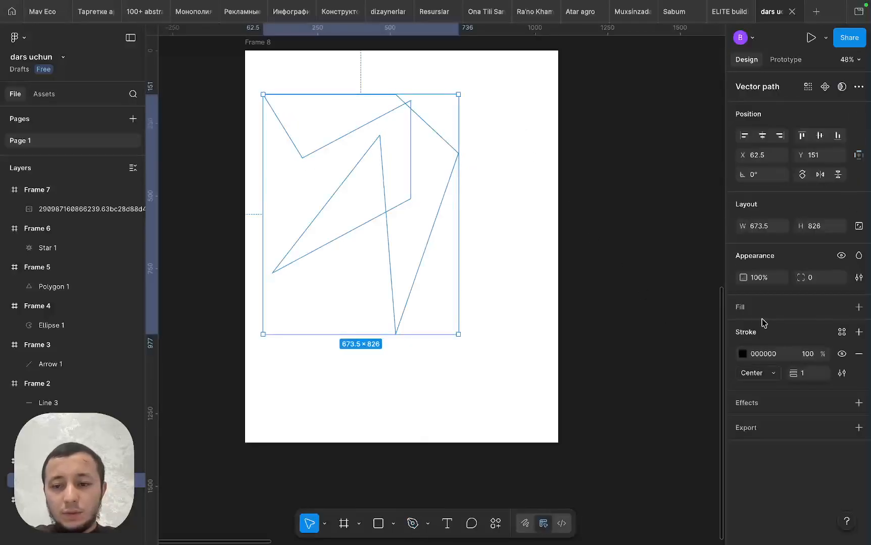
Fill the angular shape with red FF0B0B and set its black stroke weight to 24.
left_click(747, 309)
left_click_drag(651, 323, 715, 298)
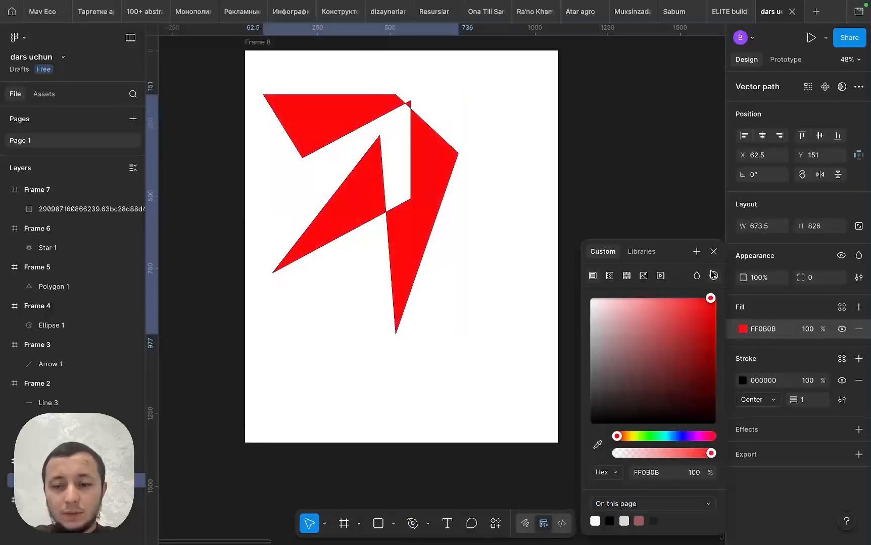
left_click(744, 381)
left_click(800, 400)
type("24")
key("Return")
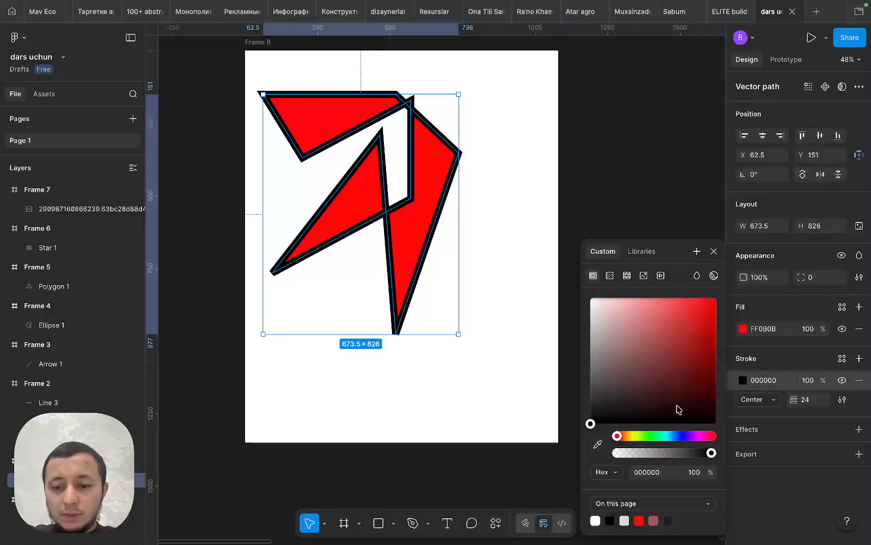
left_click(508, 172)
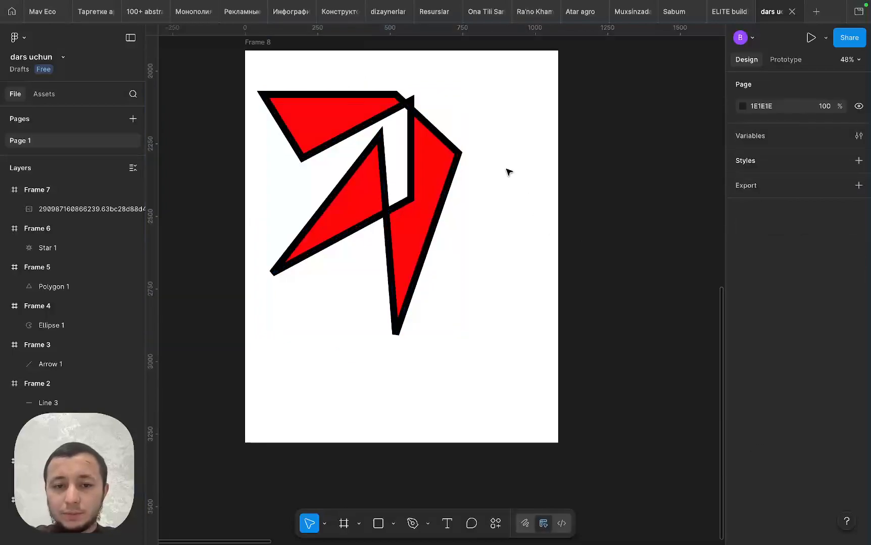
left_click(433, 208)
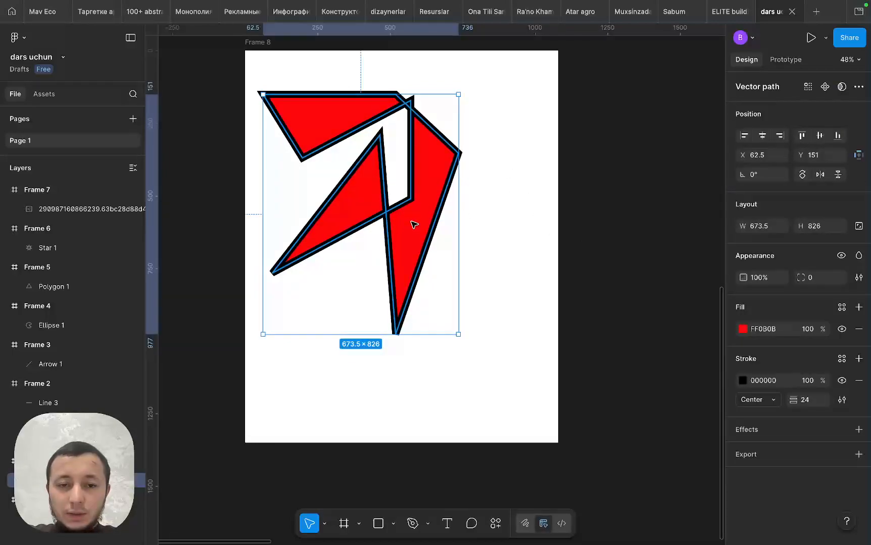
Duplicate Frame 8 beside the original and delete the red shape inside the copy.
scroll(409, 227, "down", 3)
left_click_drag(326, 105, 535, 108, "alt")
left_click(567, 171)
key("Delete")
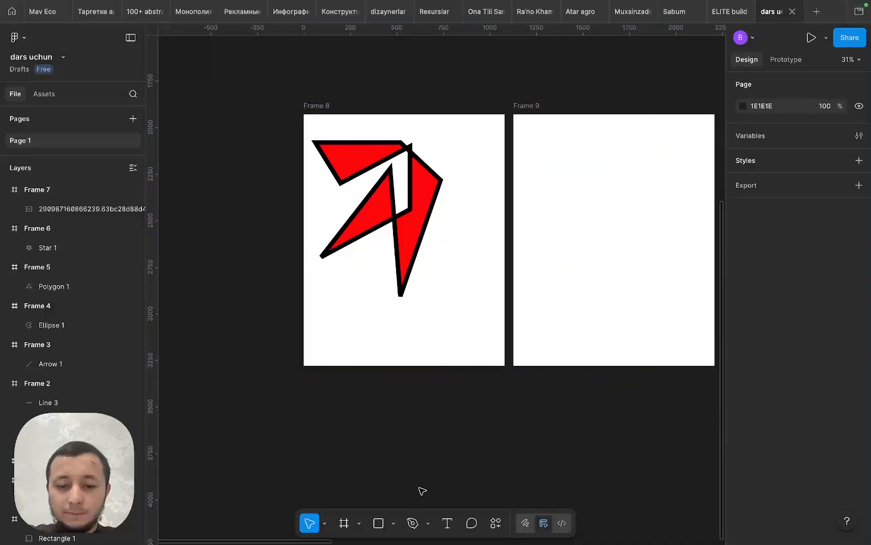
Draw an open five-point path of straight segments, about 566 × 670, in Frame 9 with the Pen tool.
left_click(412, 524)
left_click(570, 218)
left_click(635, 186)
left_click(635, 249)
left_click(587, 310)
left_click(531, 256)
key("Return")
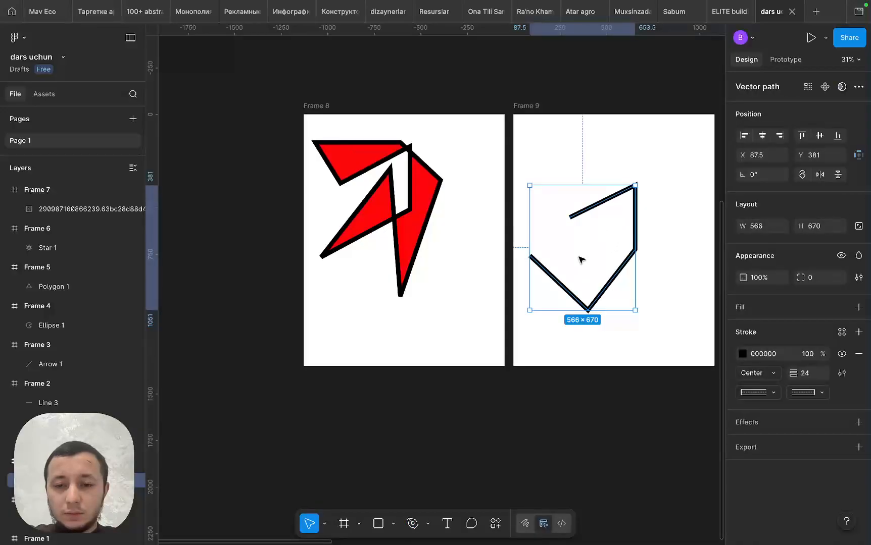
Try to fill the open path in Frame 9 with white FFFFFF.
scroll(579, 259, "right", 4)
left_click(745, 306)
left_click_drag(651, 356, 584, 262)
left_click(472, 236)
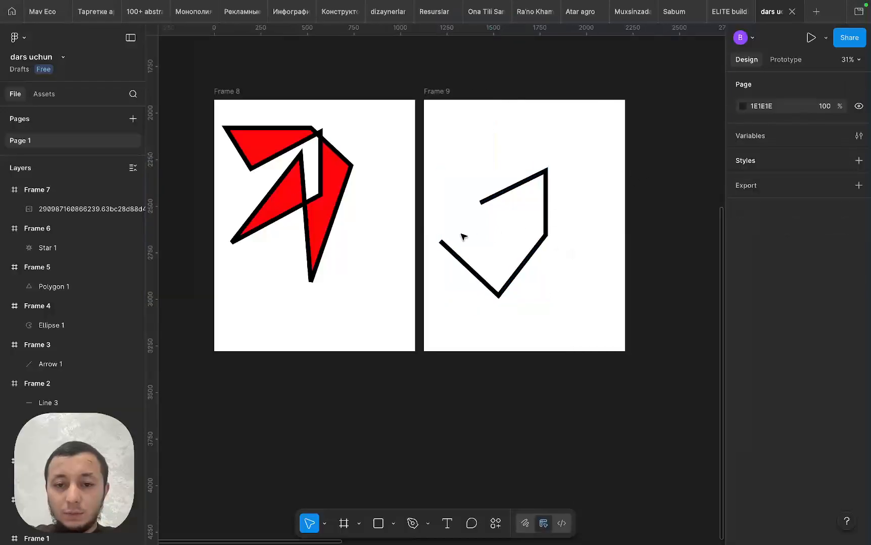
Try a corner radius of 353 on the whole open path and reset it to 0.
scroll(481, 204, "up", 3)
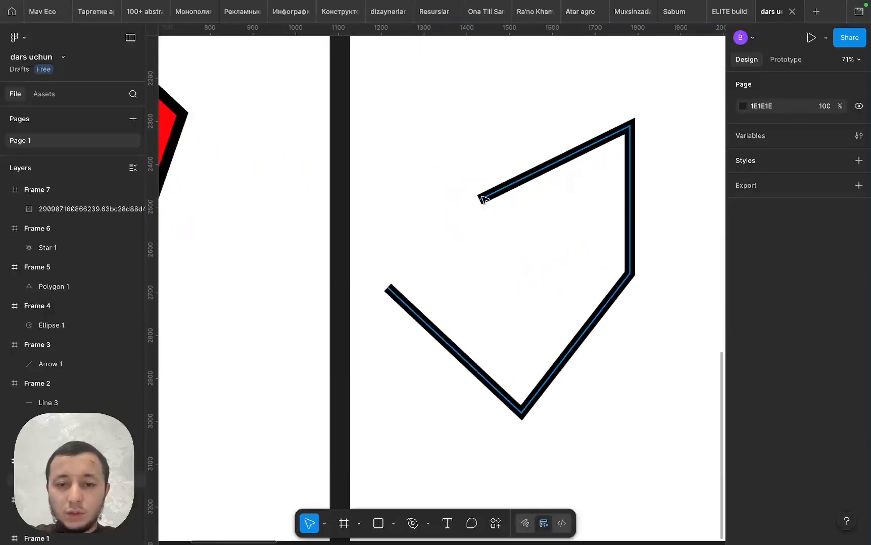
left_click(480, 201)
scroll(482, 199, "down", 3)
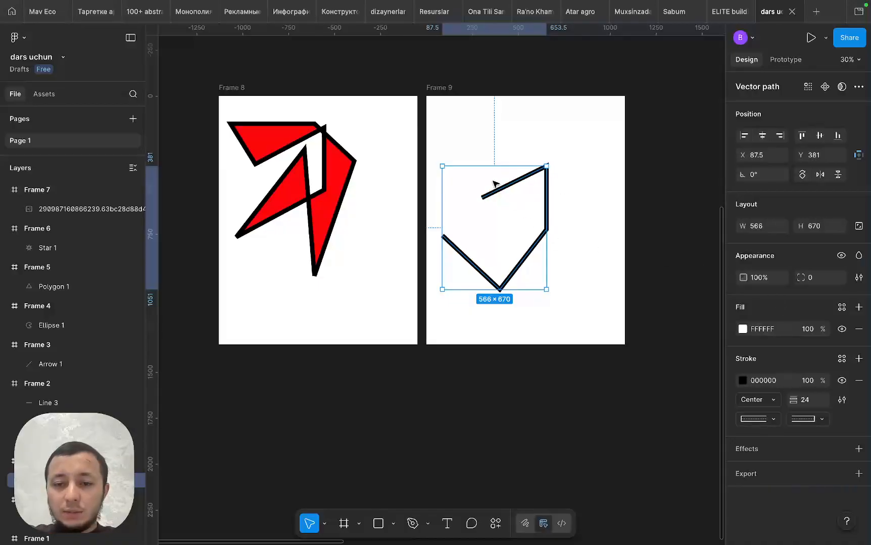
scroll(495, 186, "up", 3)
left_click_drag(811, 286, 789, 289)
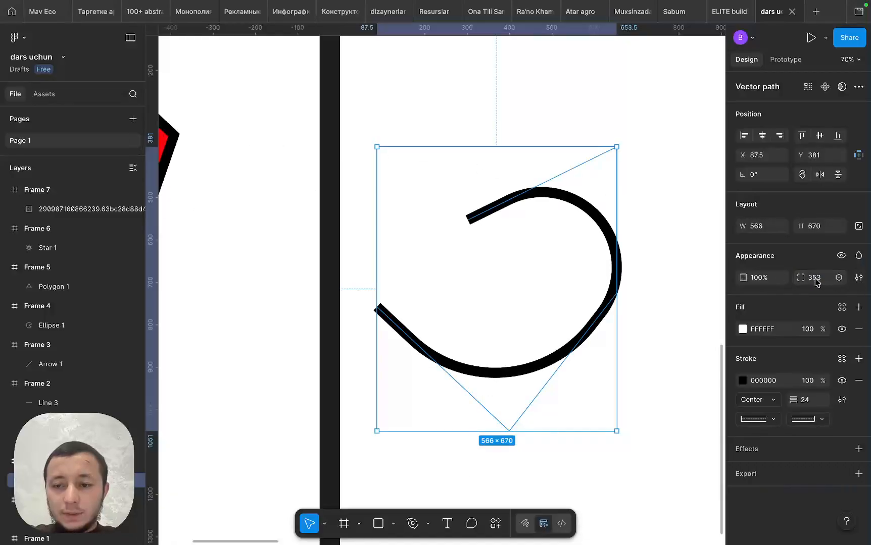
type("0")
key("Return")
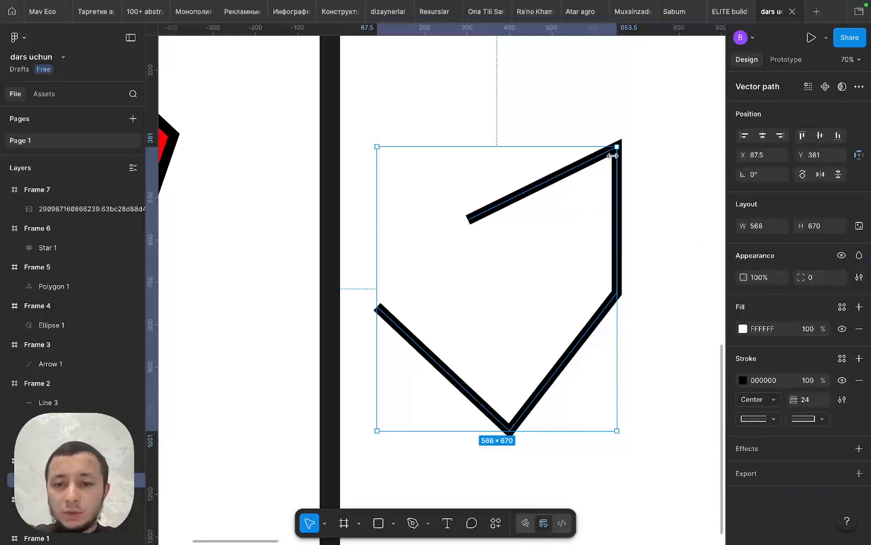
Edit the open path's points, giving the upper-right vertex a corner radius of 44 and the vertex below it 100.
double_click(580, 168)
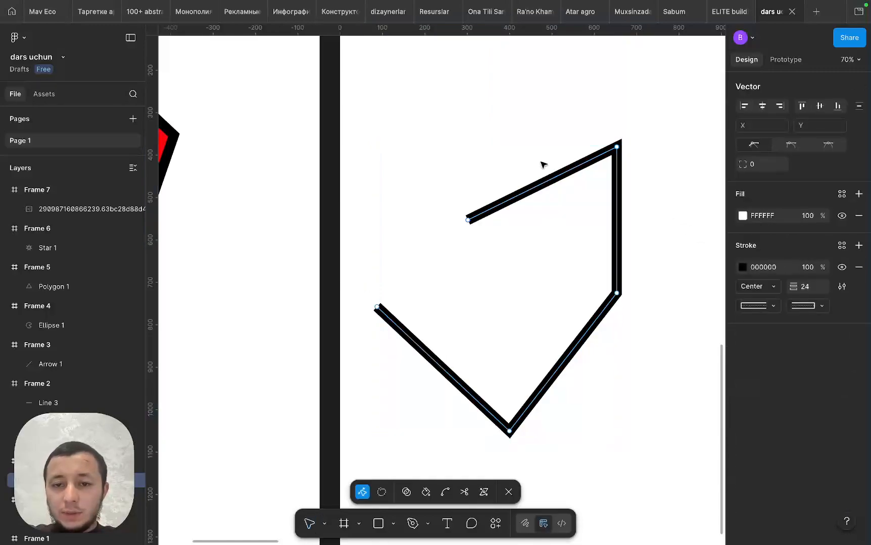
left_click(617, 146)
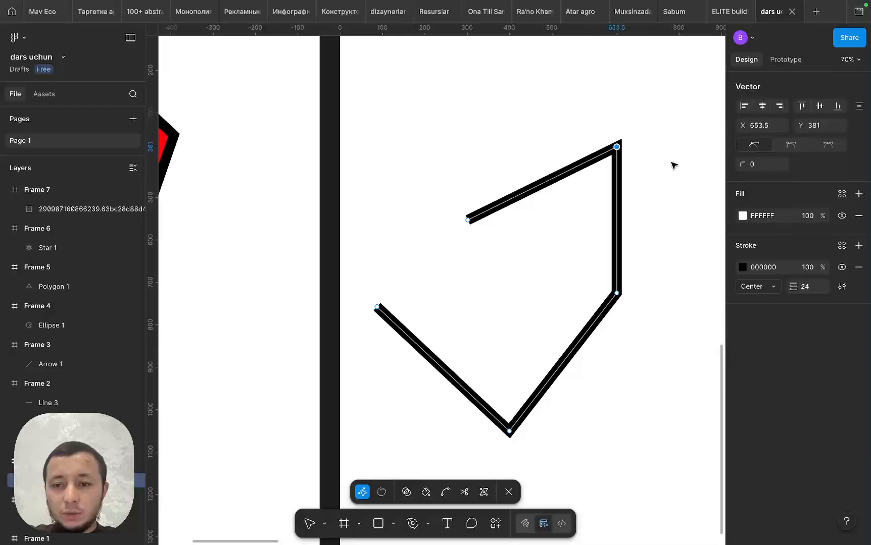
left_click_drag(746, 165, 410, 208)
left_click(616, 293)
left_click(760, 164)
type("1")
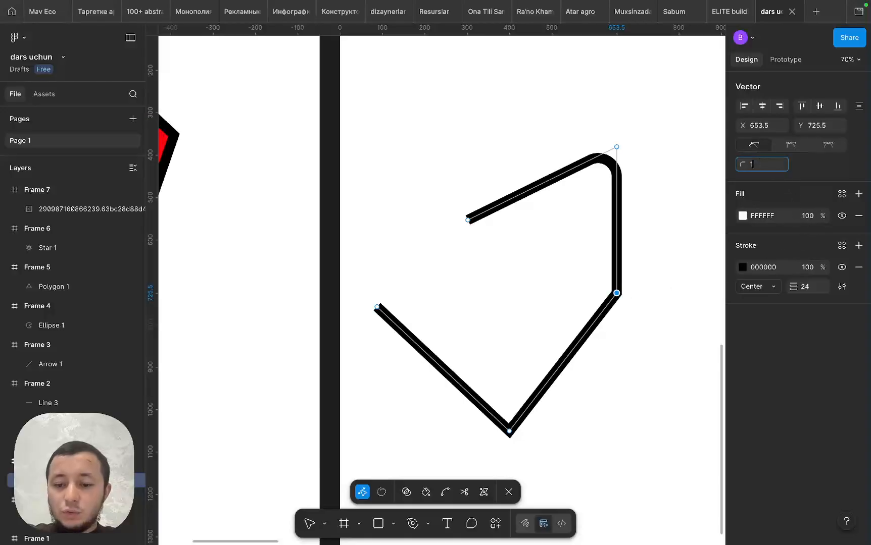
type("00")
key("Return")
Try a corner radius of 200 on the path's bottom vertex and undo it.
left_click(509, 432)
left_click(765, 167)
type("2")
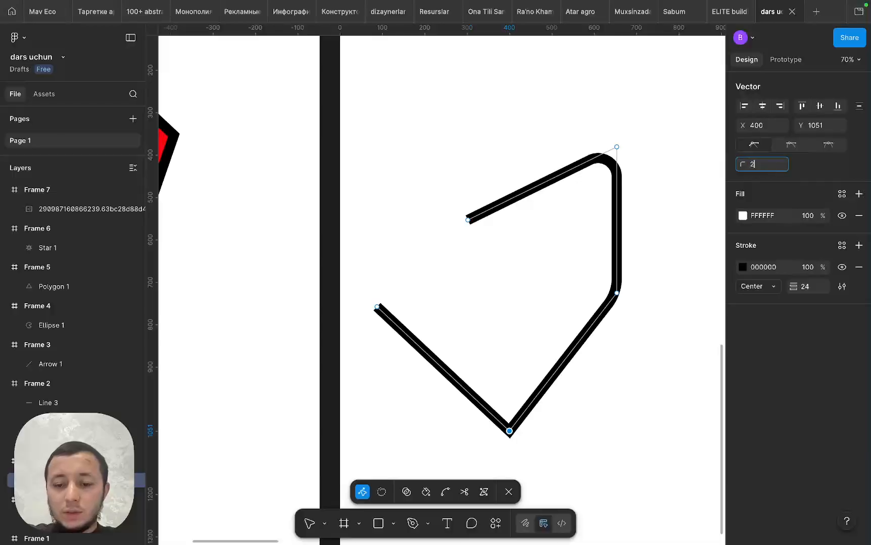
type("00")
key("Return")
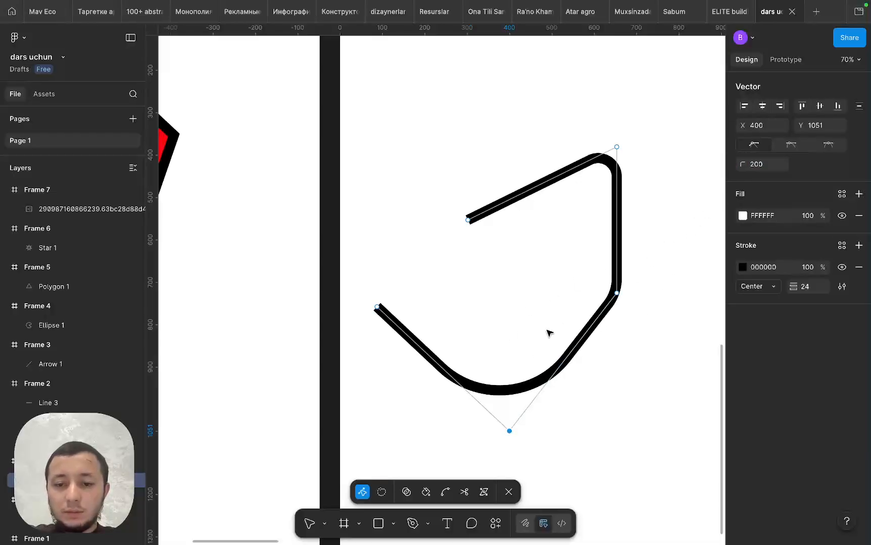
key("ctrl+z")
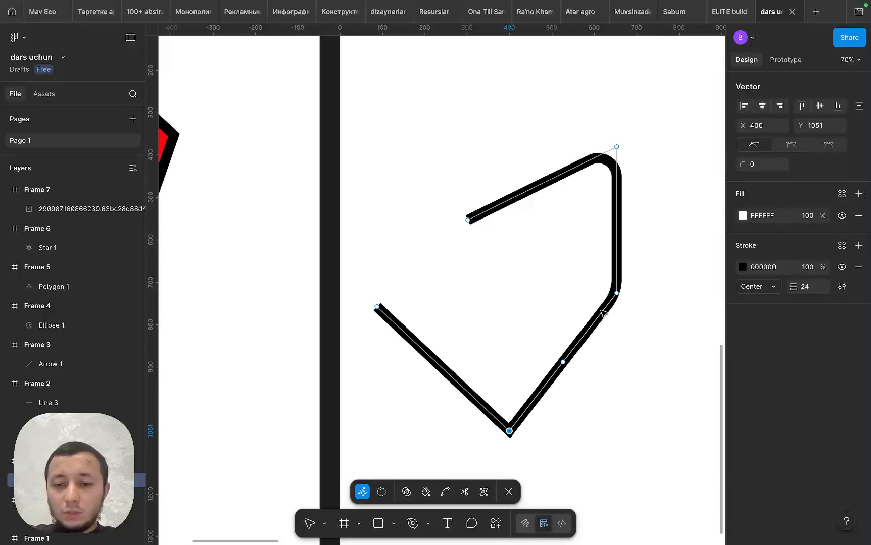
Add a point at the middle of the path's lower-right segment and move it outward to about X 571, Y 913.
left_click(563, 362)
left_click_drag(563, 362, 581, 373)
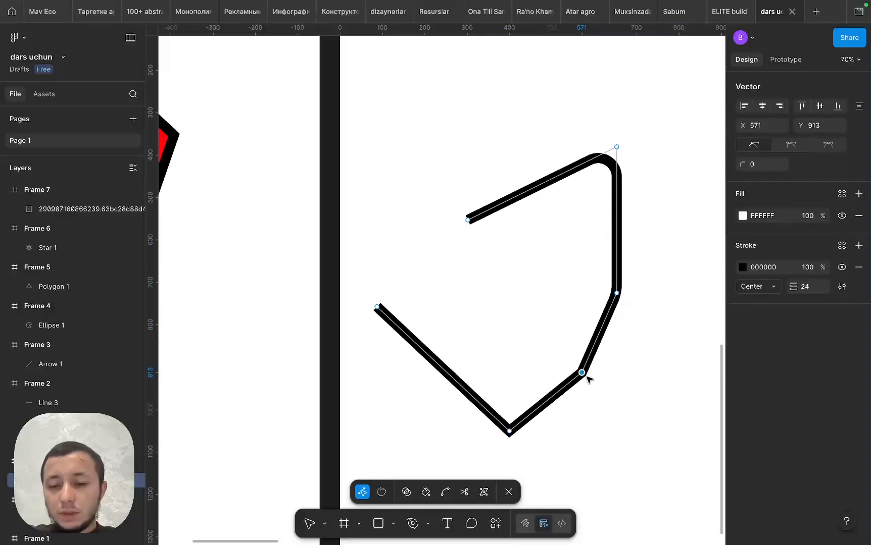
Try reshaping the segment above the added point and bending the upper-right vertex, undoing both changes.
left_click_drag(600, 335, 528, 336)
key("ctrl+z")
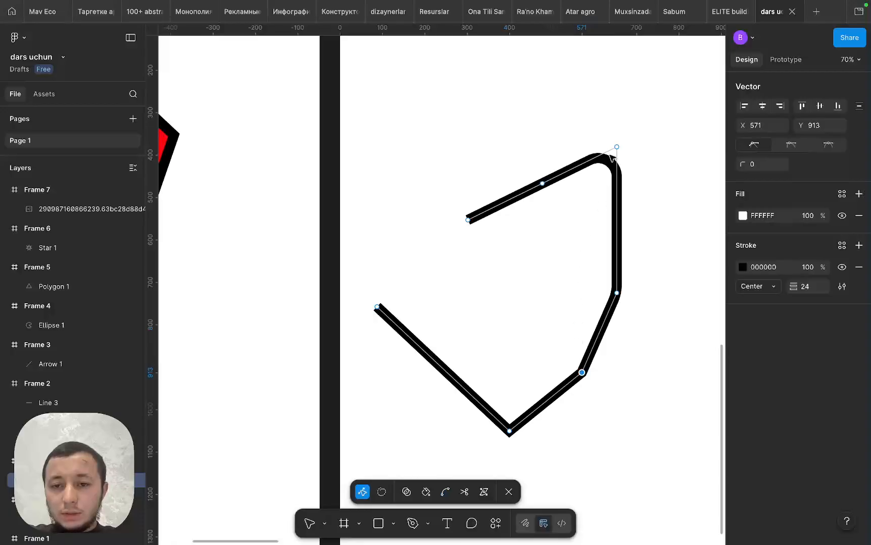
left_click(616, 148, "super")
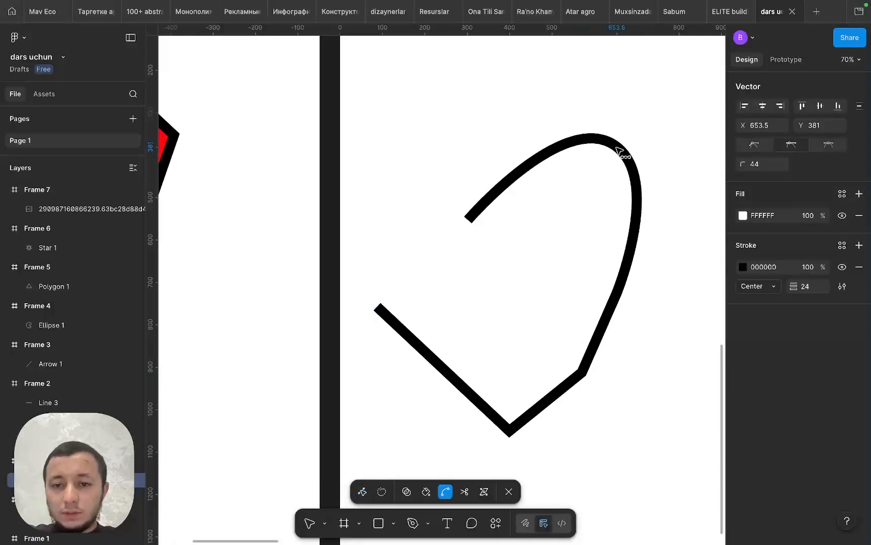
key("super+z")
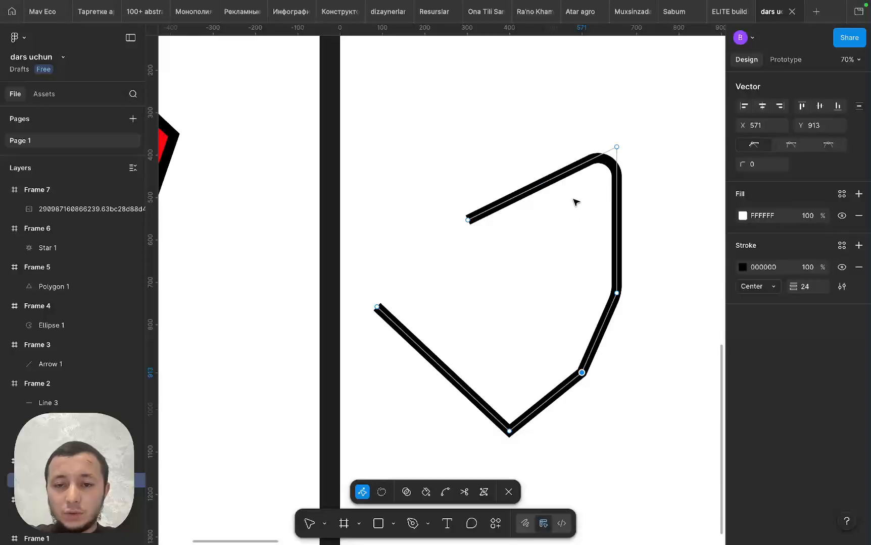
Leave path editing, duplicate Frame 9 beside the original and delete the path inside the copy.
double_click(629, 244)
scroll(587, 227, "down", 5)
scroll(588, 225, "right", 3)
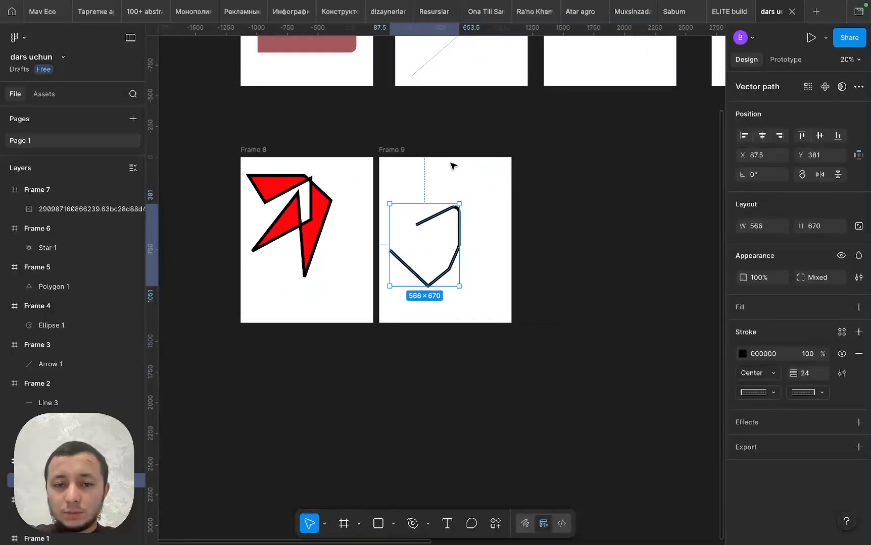
left_click_drag(399, 149, 558, 149)
left_click(618, 224)
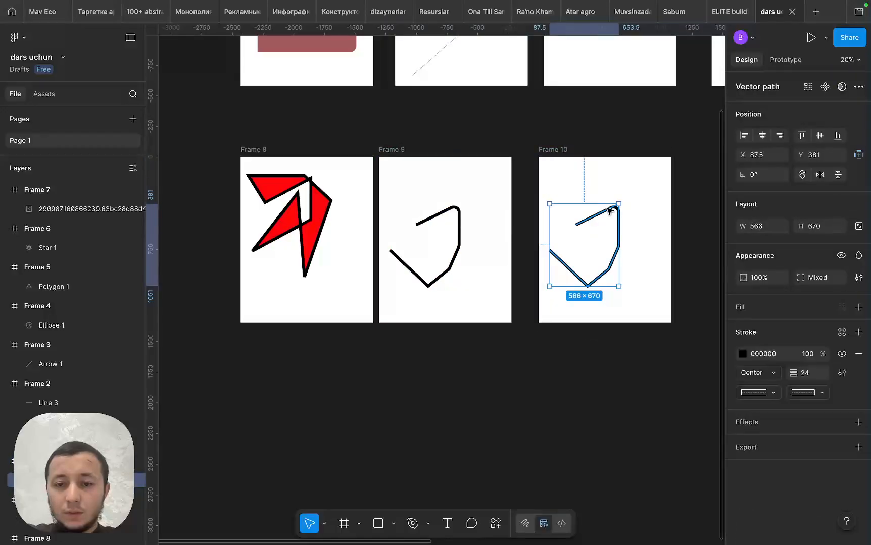
key("Delete")
Draw an open, winding curved path about 400 × 690 in the upper part of Frame 10 with the Pen tool.
left_click(412, 524)
scroll(608, 188, "up", 5)
scroll(605, 184, "right", 2)
scroll(606, 184, "down", 1)
left_click(396, 278)
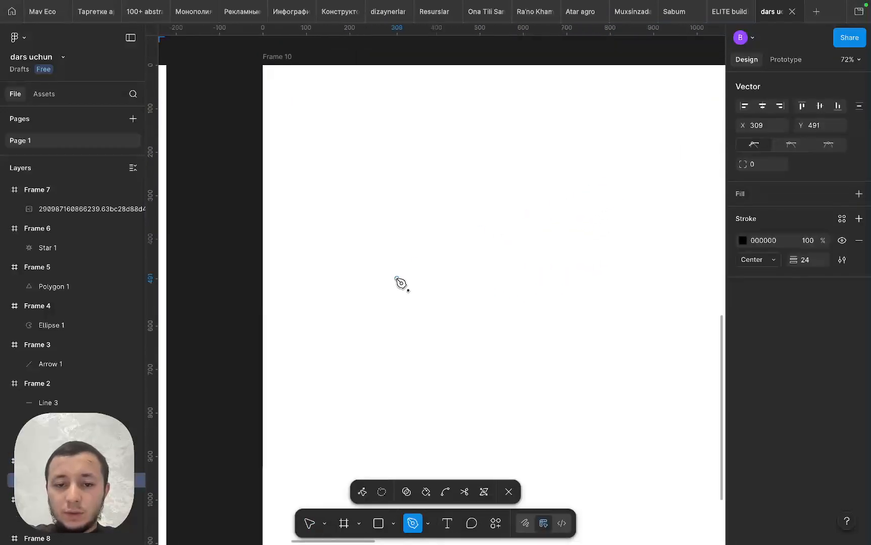
left_click(467, 135)
left_click_drag(467, 135, 599, 188)
mouse_move(474, 422)
left_mouse_down()
mouse_move(577, 528)
mouse_move(625, 403)
left_mouse_up()
scroll(581, 348, "down", 3)
scroll(581, 348, "right", 1)
left_click_drag(515, 201, 605, 186)
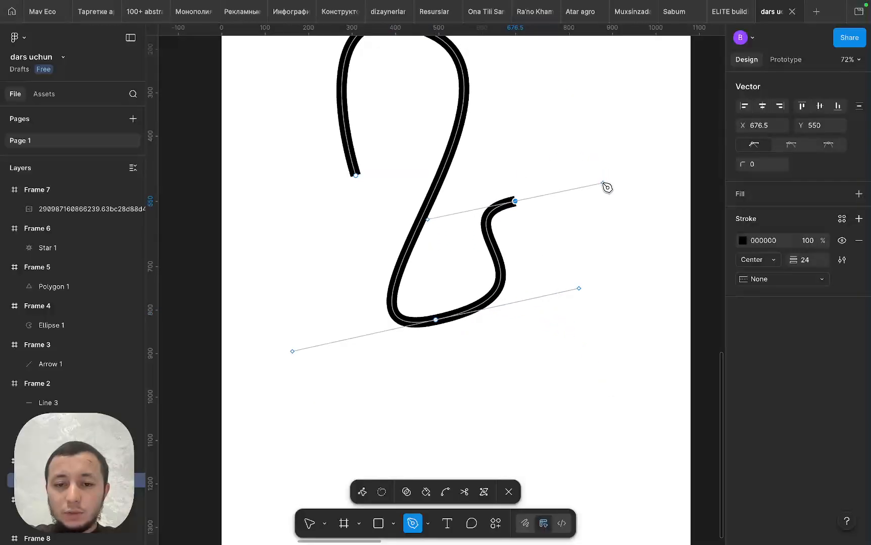
key("Escape")
Draw an open path of four straight segments, about 362 × 252, below the curve in Frame 10.
scroll(443, 270, "down", 5)
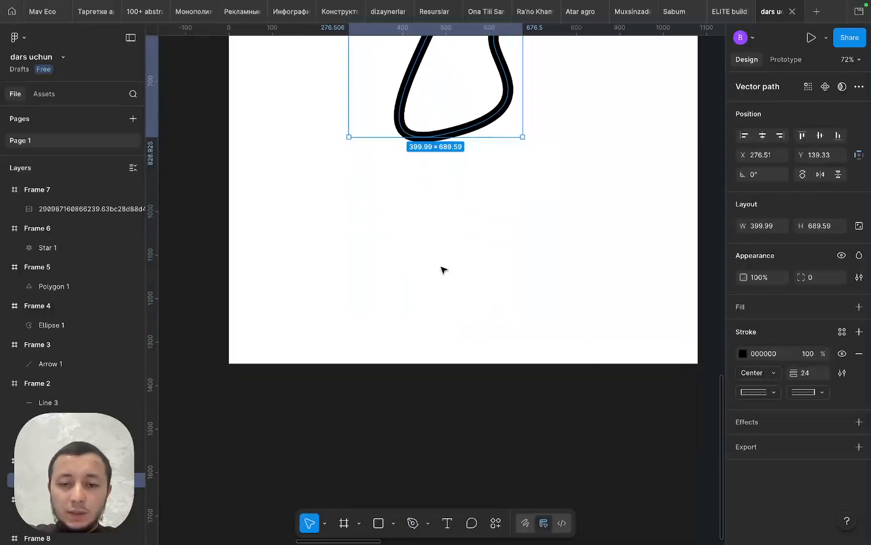
left_click(412, 523)
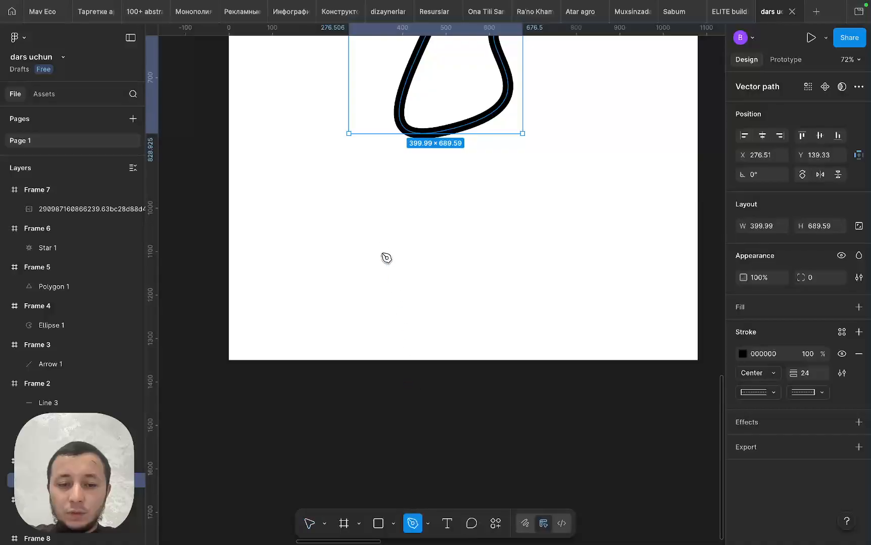
left_click(359, 237)
left_click(518, 207)
left_click(518, 291)
left_click(384, 317)
left_click(383, 269)
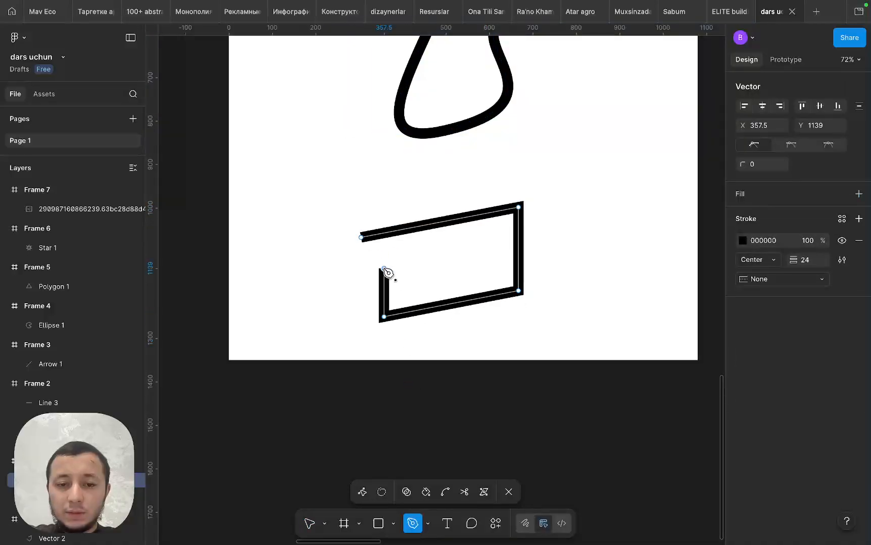
key("Escape")
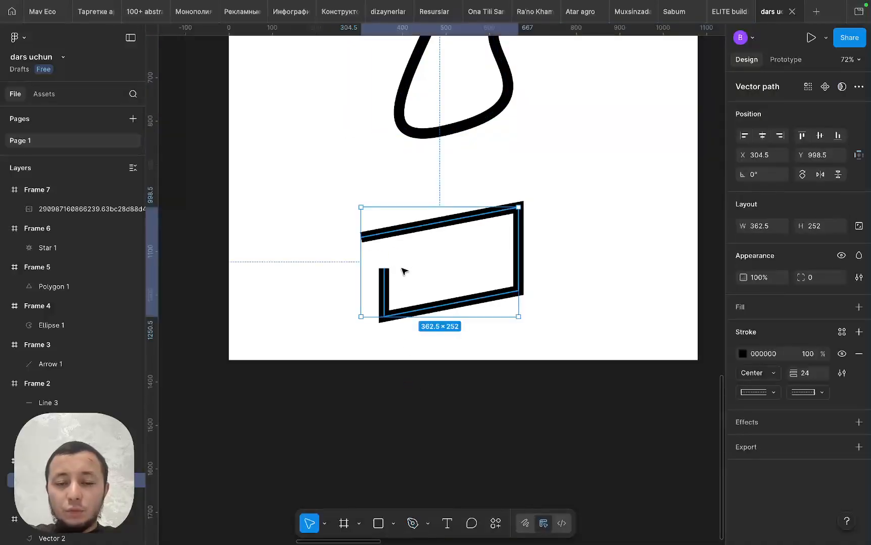
Bend the lower path's upper-right vertex into a curve and reshape it by moving its two handles separately.
double_click(481, 218)
key("ctrl")
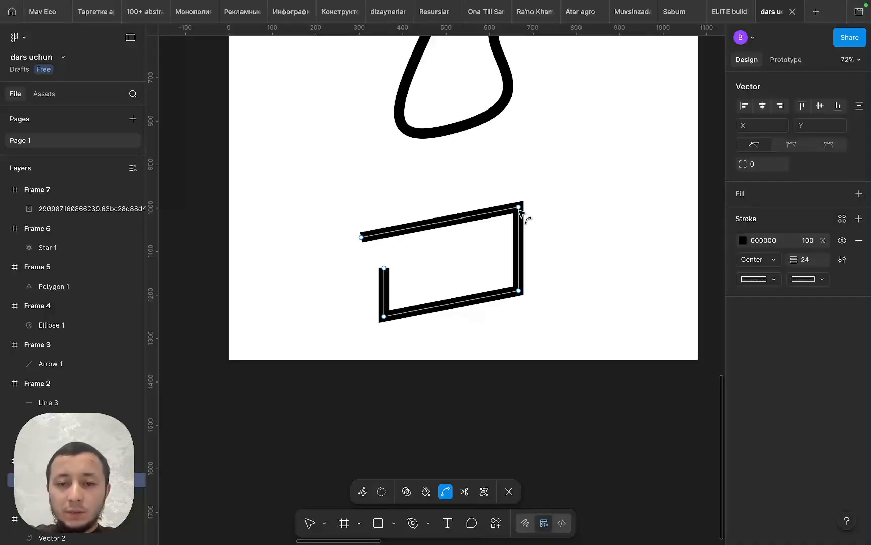
left_click_drag(519, 207, 522, 209)
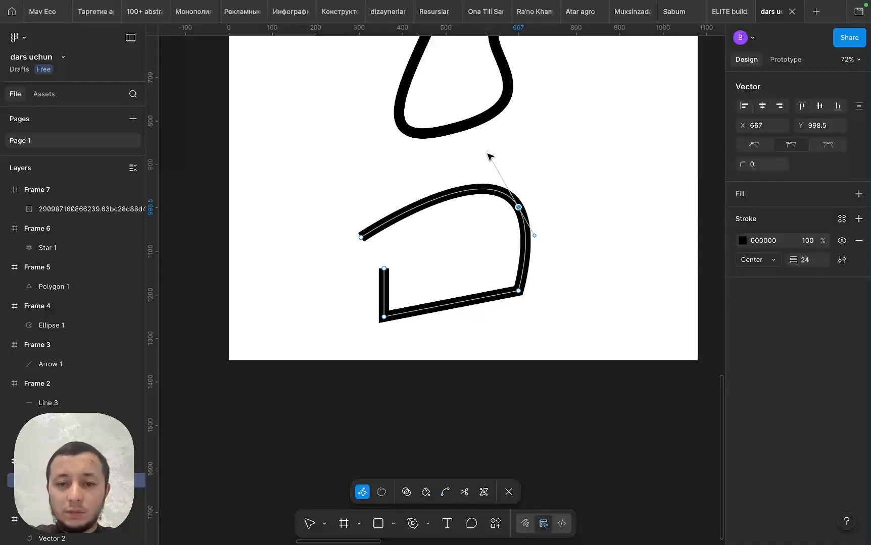
left_click_drag(488, 154, 468, 167)
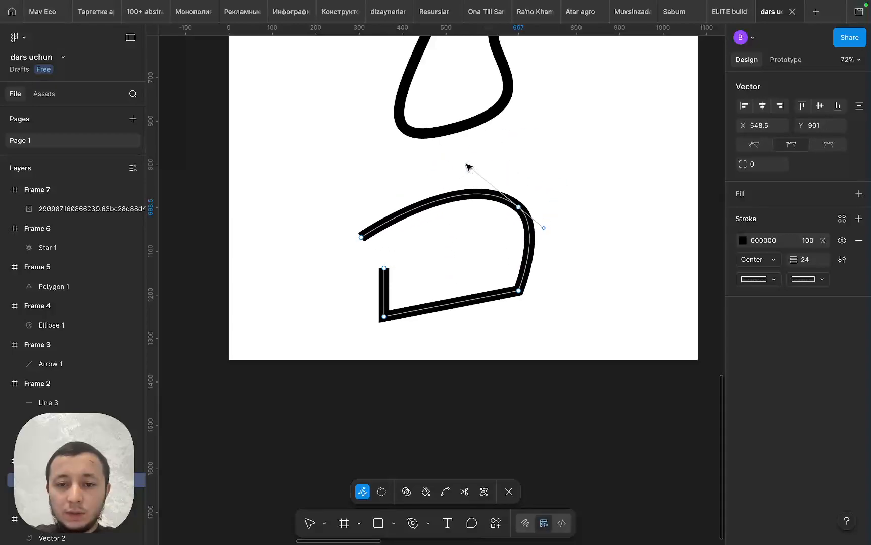
left_click_drag(544, 227, 558, 261)
key("Escape")
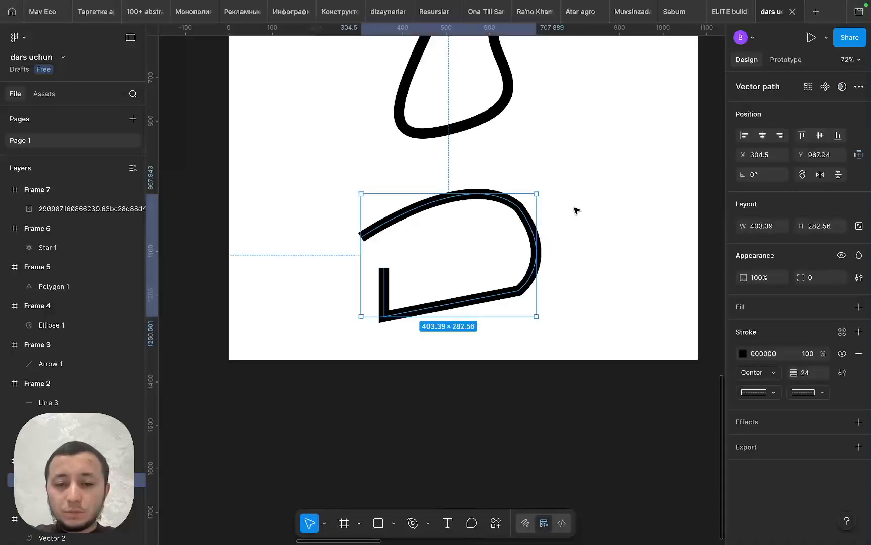
Duplicate Frame 10 beside the original and delete both paths inside the copy.
scroll(576, 211, "down", 5)
scroll(443, 89, "up", 3)
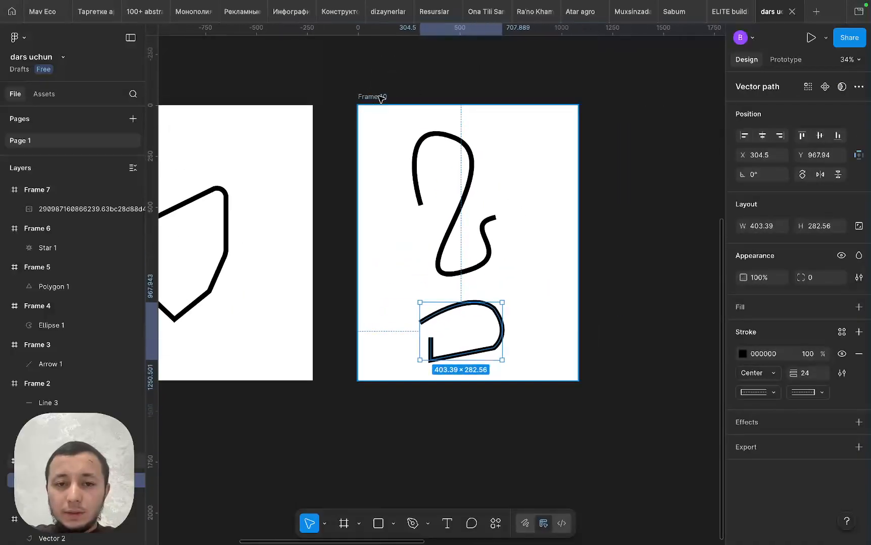
left_click(381, 98)
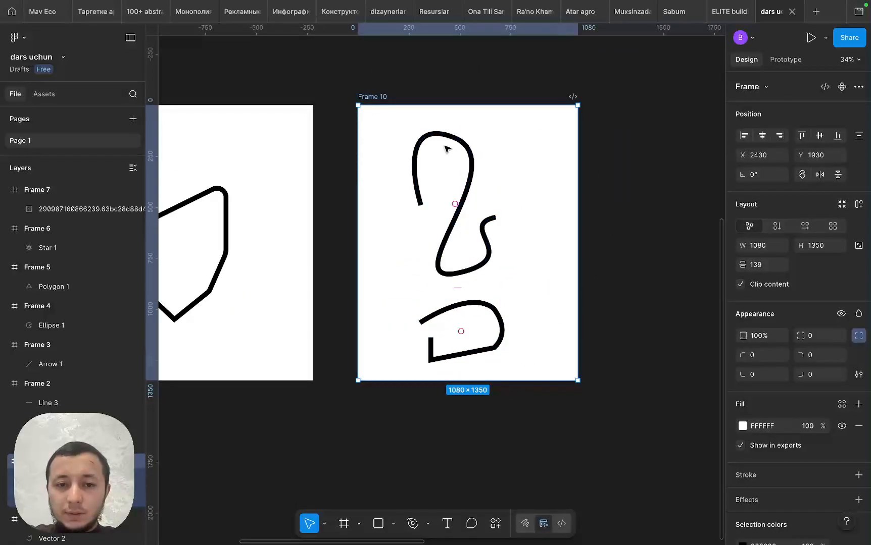
left_click_drag(383, 96, 618, 122, "alt")
scroll(620, 125, "right", 5)
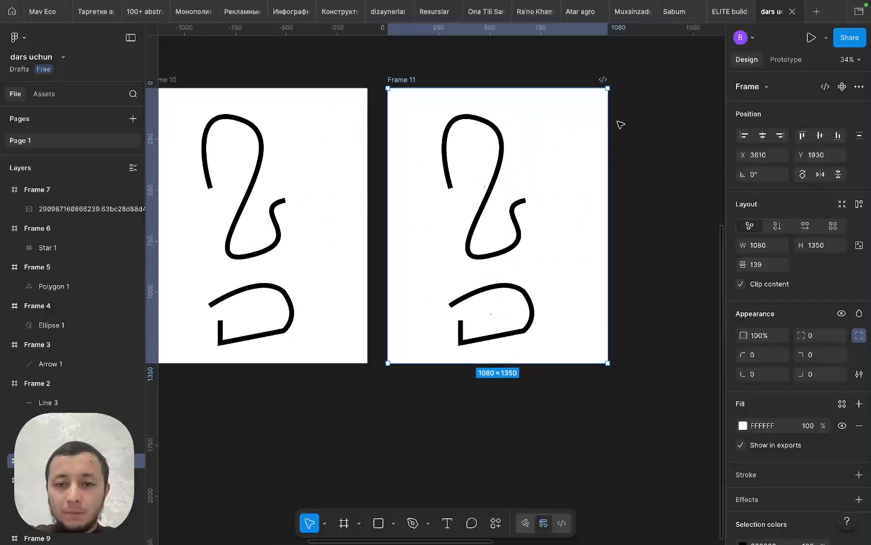
left_click_drag(517, 461, 465, 177)
key("Delete")
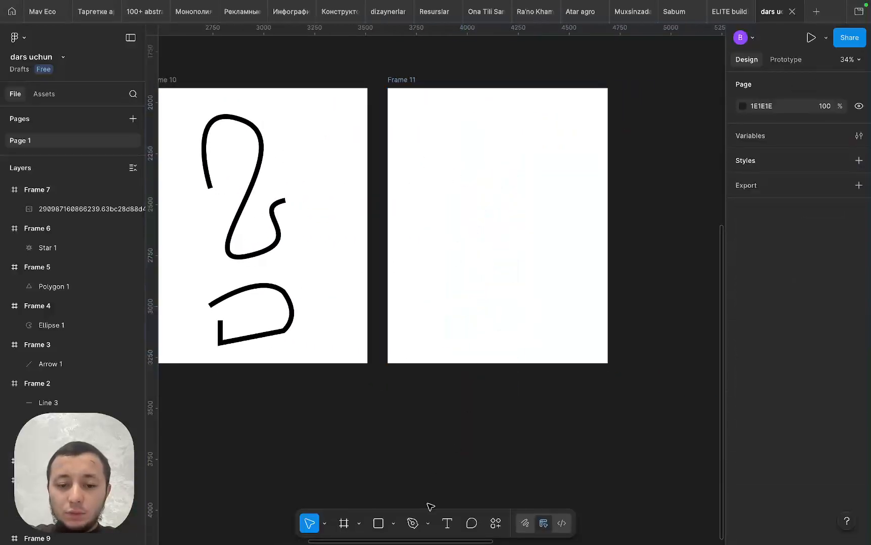
Draw a freehand signature-like stroke about 518 × 931 in Frame 11 with the Pencil tool.
left_click(428, 530)
left_click(462, 499)
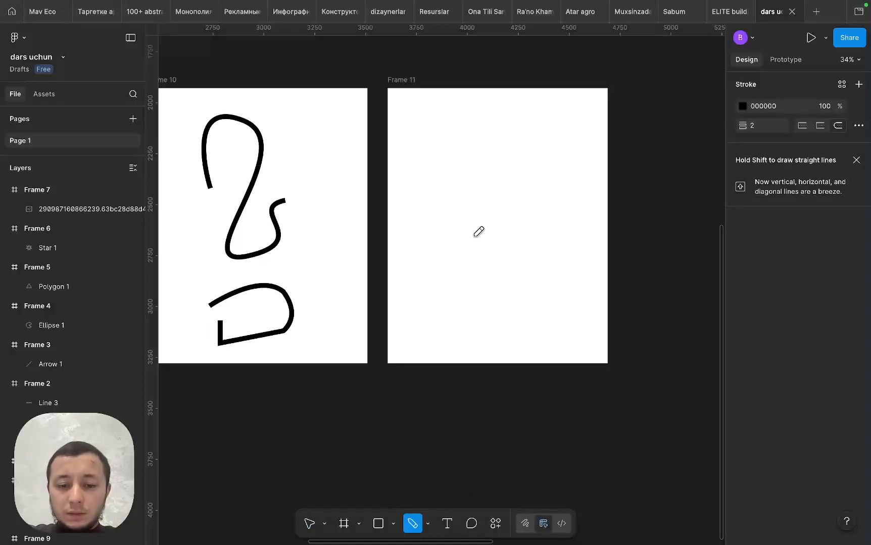
mouse_move(424, 204)
left_mouse_down()
mouse_move(437, 180)
mouse_move(480, 313)
mouse_move(510, 224)
left_mouse_up()
scroll(488, 265, "up", 10)
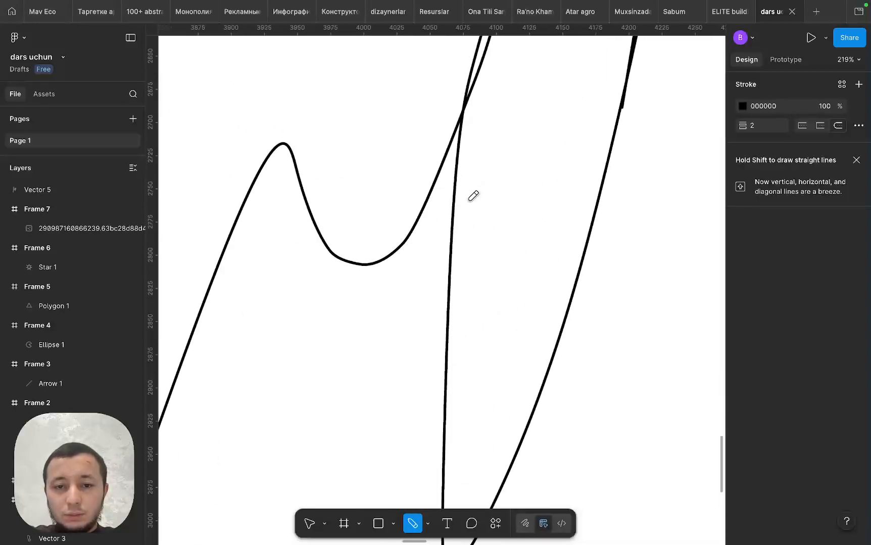
key("Escape")
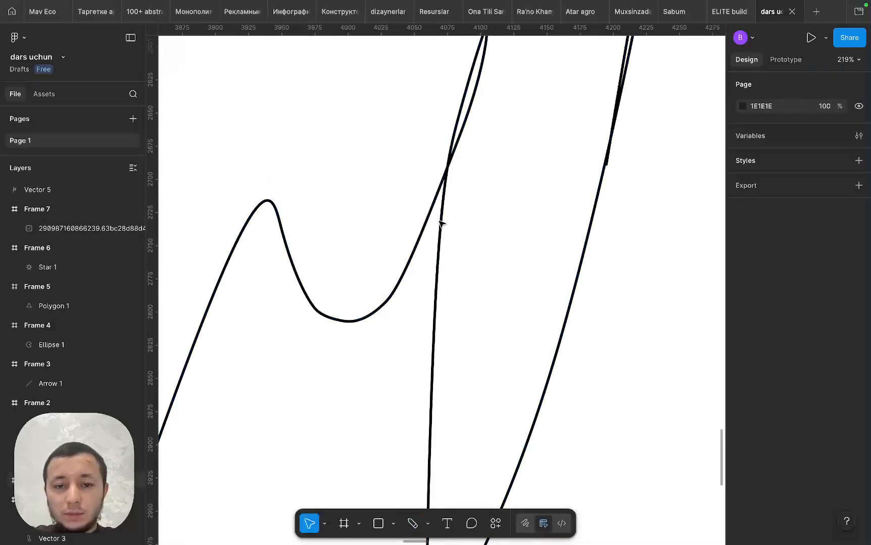
Nudge the pencil stroke to X 3790, Y 2195 and set its stroke weight to 56.
left_click(439, 232)
scroll(439, 235, "down", 8)
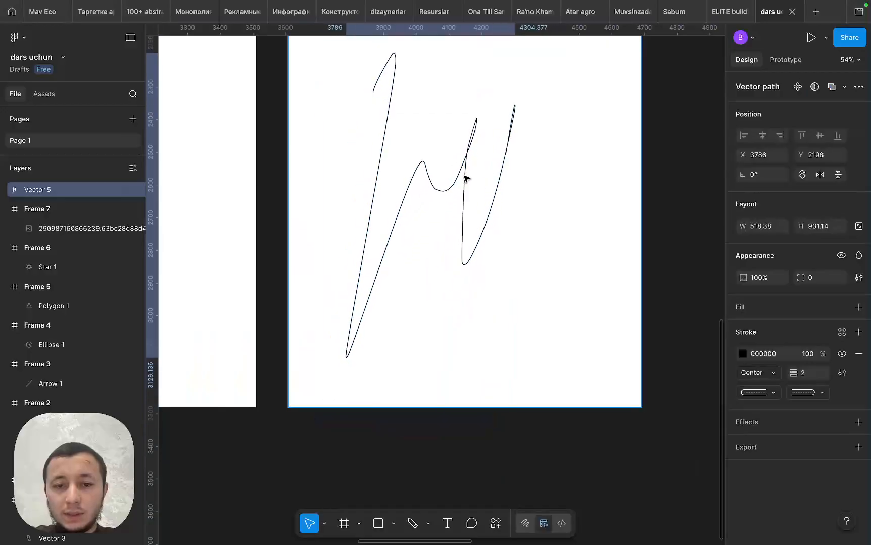
left_click_drag(466, 177, 467, 176)
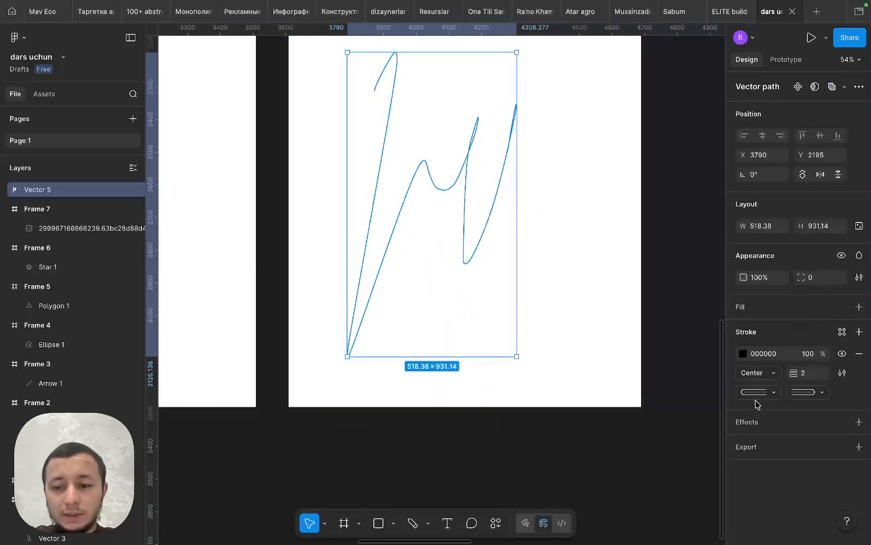
mouse_move(803, 372)
left_mouse_down()
mouse_move(858, 372)
mouse_move(808, 373)
left_mouse_up()
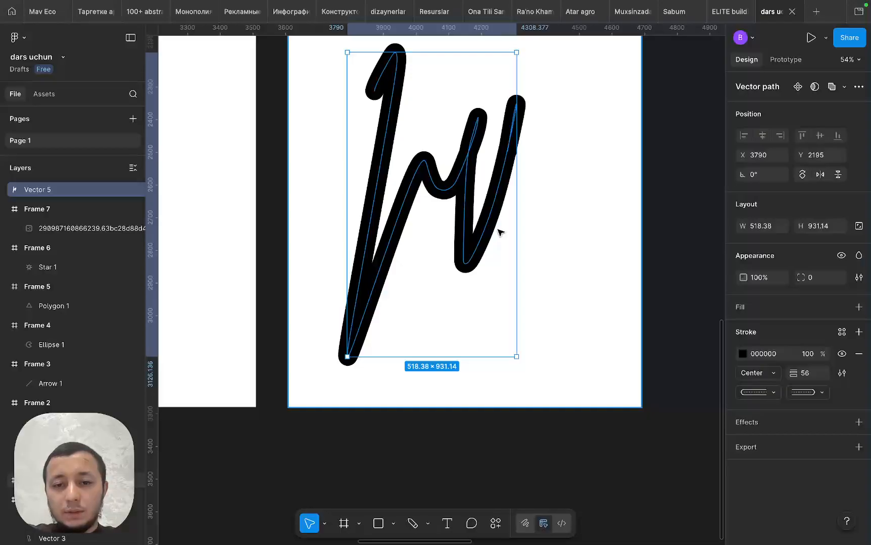
Examine the edges of the thick pencil stroke up close and compare it with the paths in the neighbouring frames.
scroll(402, 157, "up", 15)
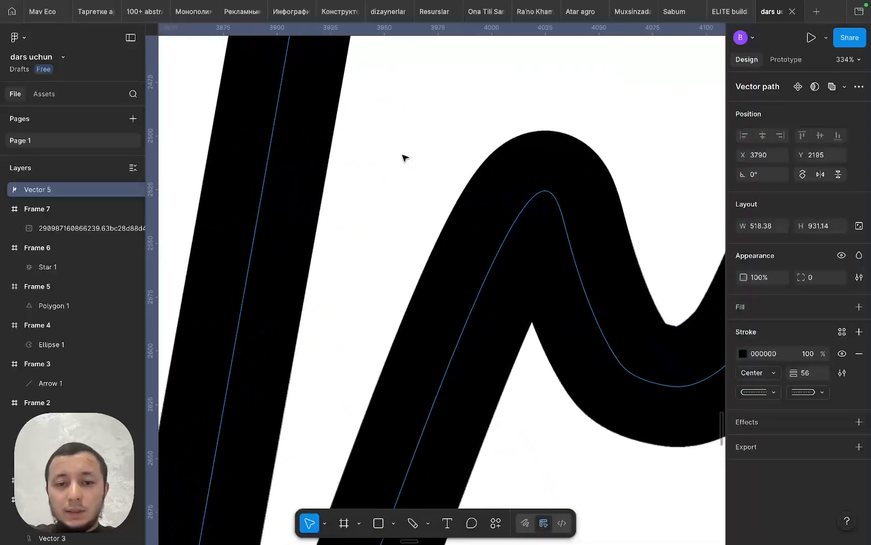
scroll(347, 172, "down", 6)
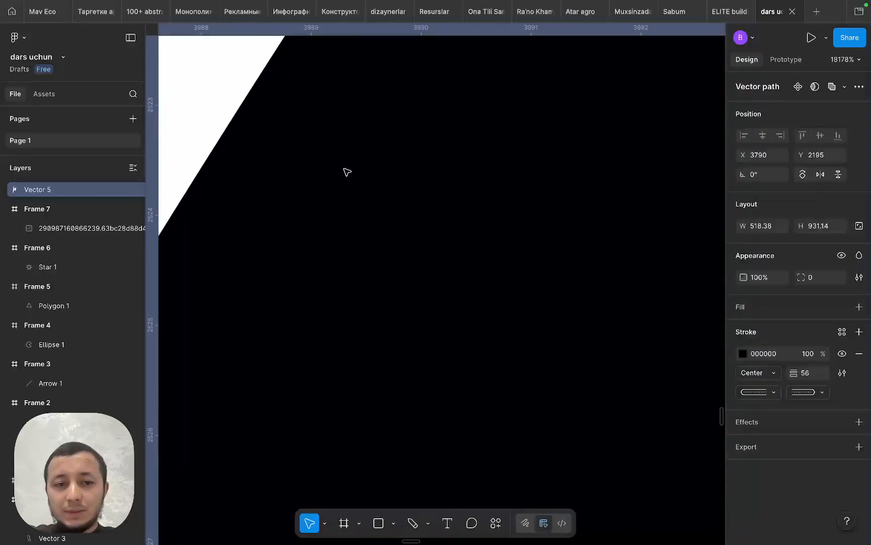
scroll(337, 171, "down", 4)
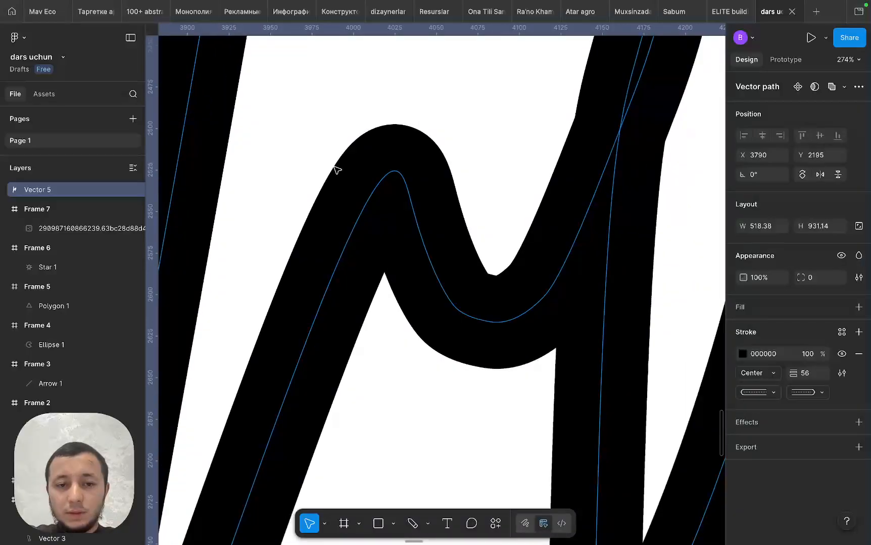
scroll(343, 125, "up", 9)
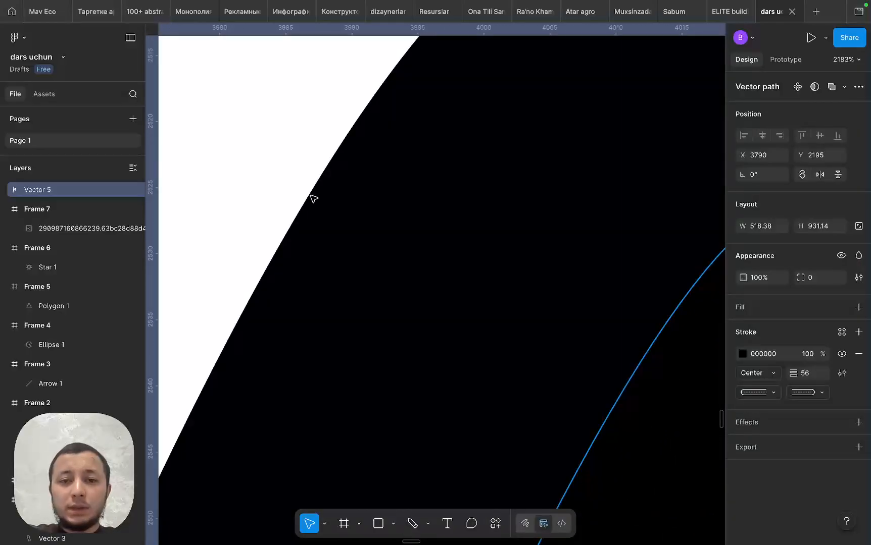
scroll(313, 198, "up", 5)
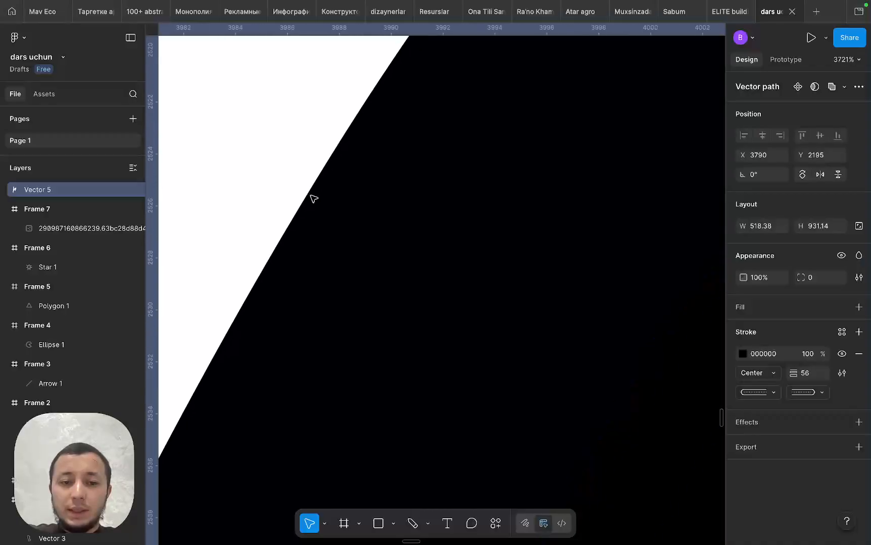
scroll(328, 315, "down", 15)
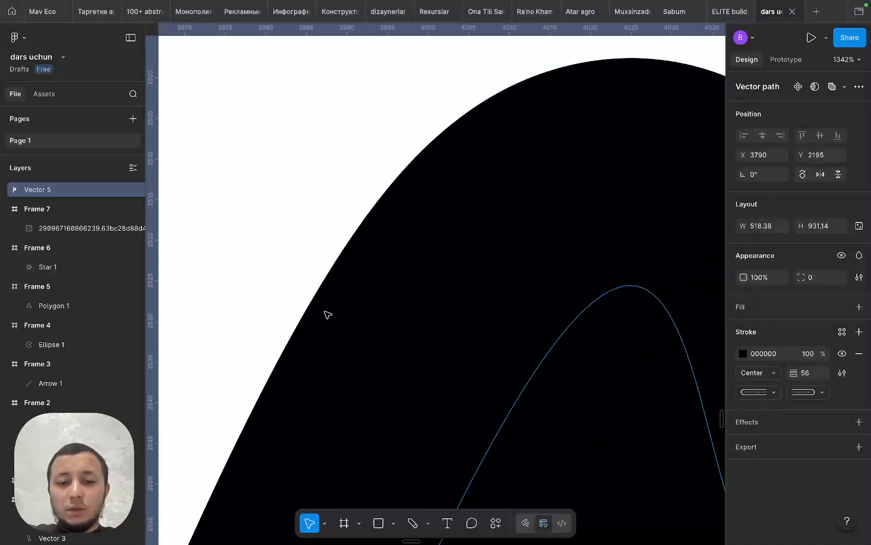
scroll(327, 315, "down", 8)
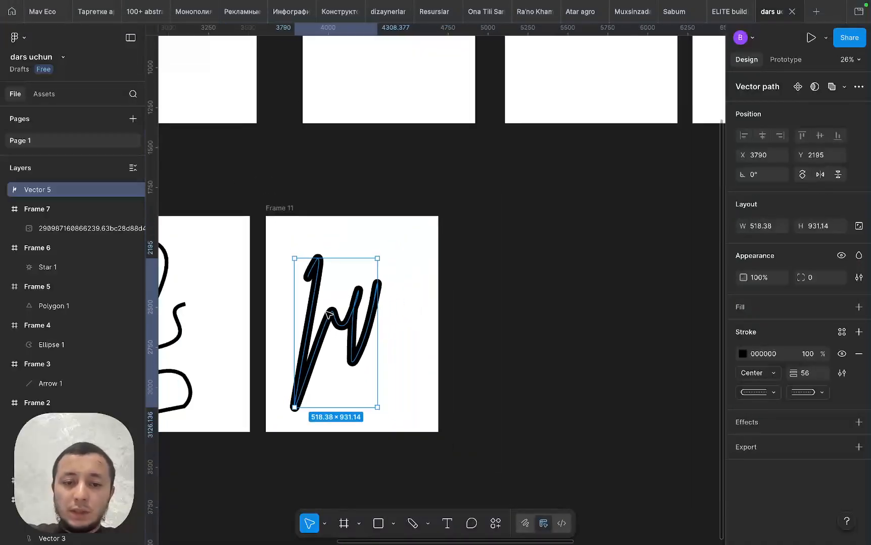
scroll(328, 314, "left", 10)
scroll(328, 315, "up", 2)
scroll(327, 315, "right", 2)
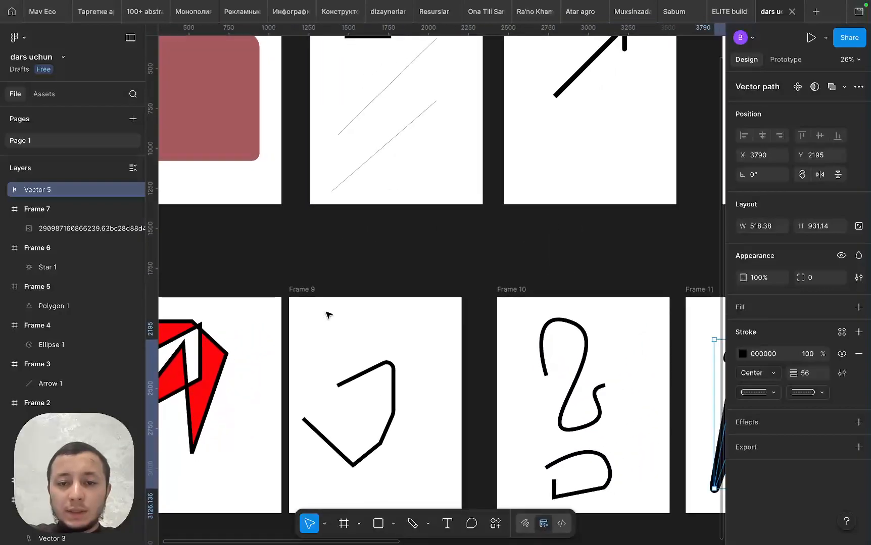
scroll(327, 315, "right", 5)
scroll(530, 293, "up", 8)
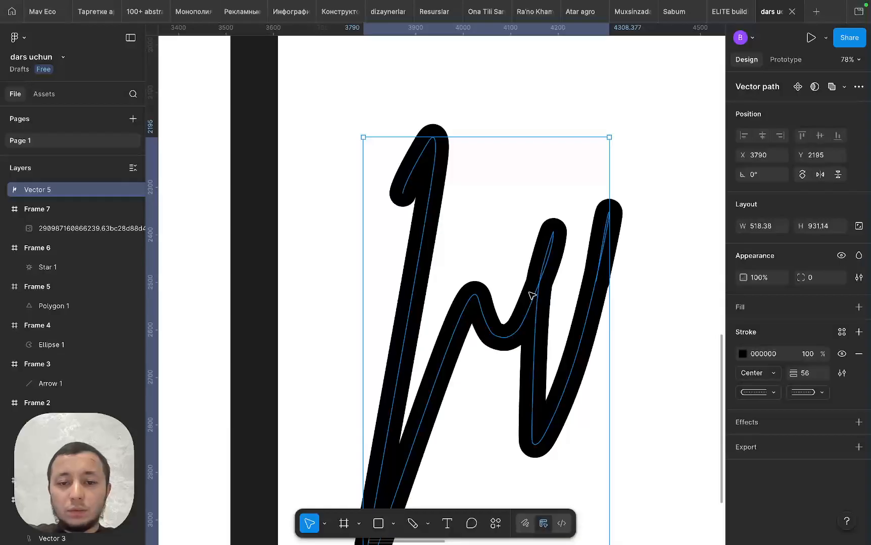
Enlarge the pencil stroke to about 618 × 1109 within Frame 11 and deselect it.
scroll(531, 295, "right", 4)
scroll(531, 296, "down", 3)
left_click_drag(428, 282, 511, 266)
scroll(428, 239, "down", 5)
scroll(536, 274, "up", 8)
scroll(536, 274, "down", 10)
key("Escape")
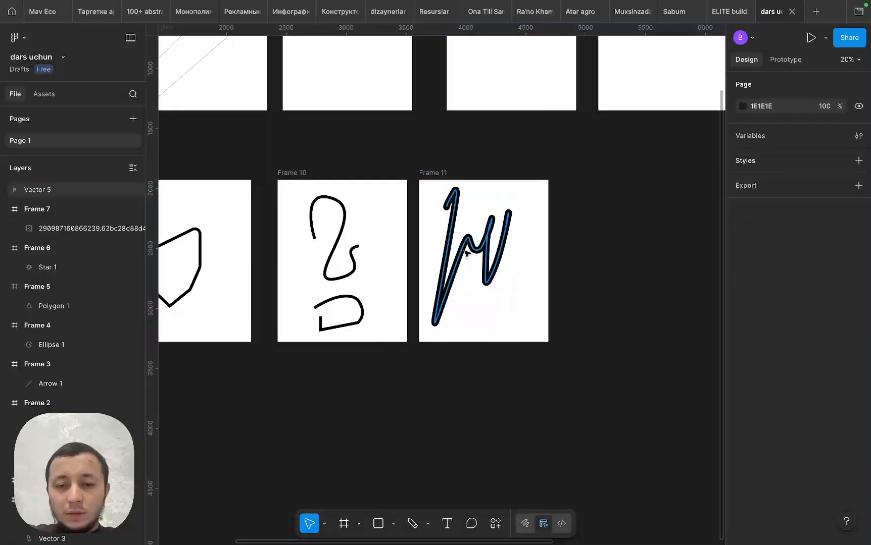
Try scaling the pencil stroke down to 147 × 263 and up to 846 × 1513, undoing both changes.
scroll(473, 255, "up", 4)
left_click(466, 247)
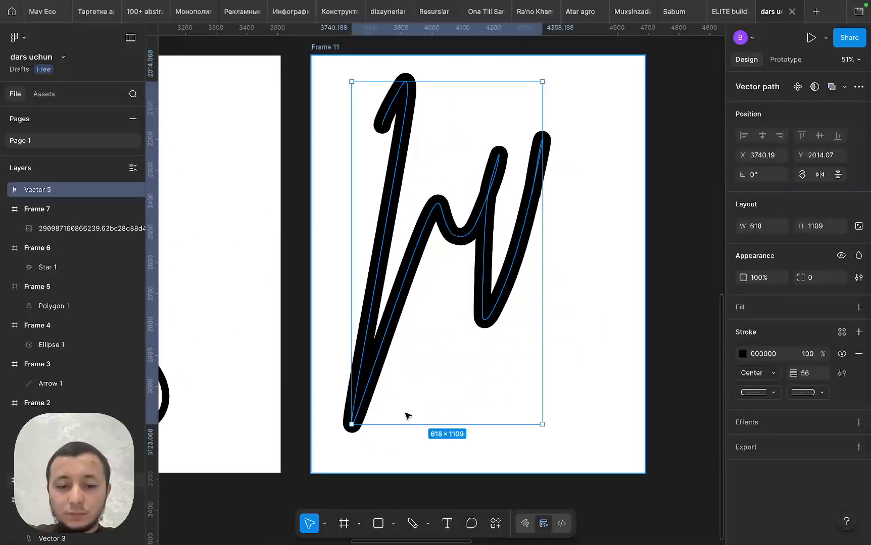
scroll(407, 336, "right", 2)
mouse_move(489, 271)
left_mouse_down()
mouse_move(352, 260)
mouse_move(321, 164)
left_mouse_up()
left_click(384, 268)
left_click(329, 263)
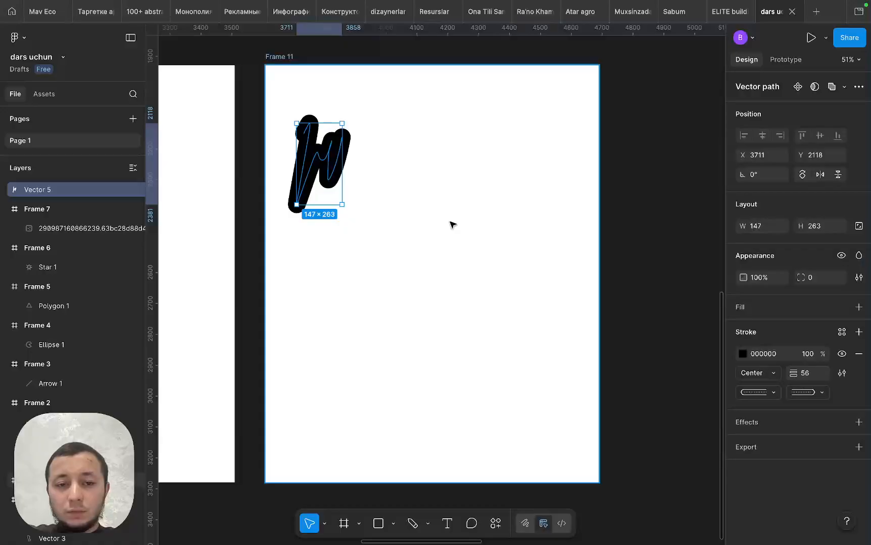
left_click_drag(342, 227, 588, 233)
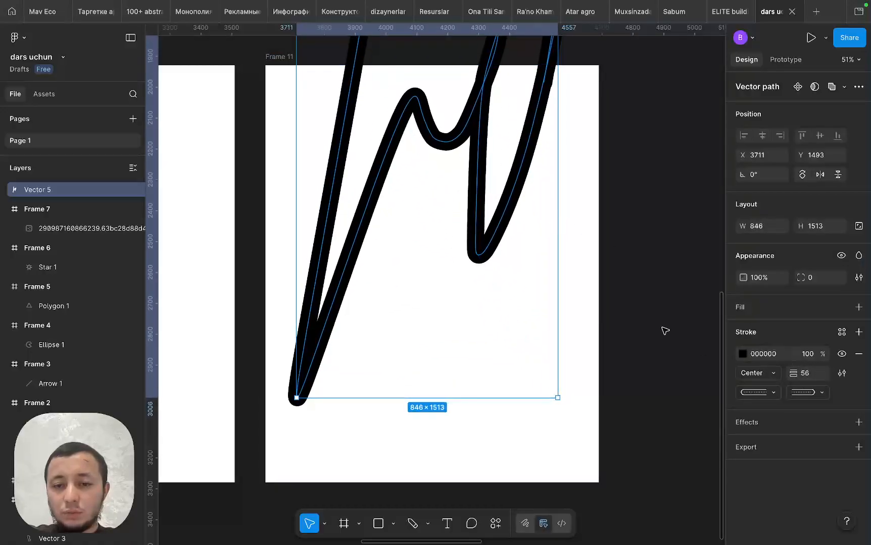
key("ctrl+z")
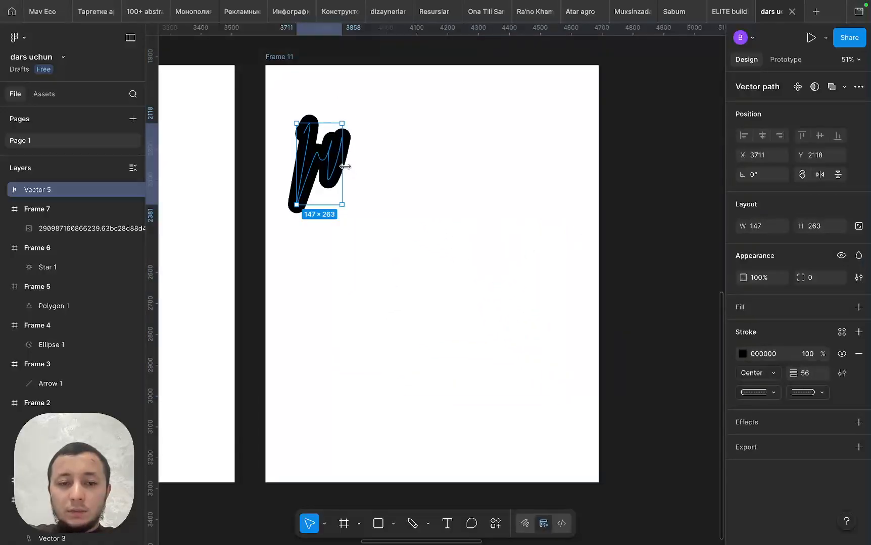
key("ctrl+z")
key("ctrl+z")
key("ctrl+z")
left_click_drag(353, 251, 497, 247)
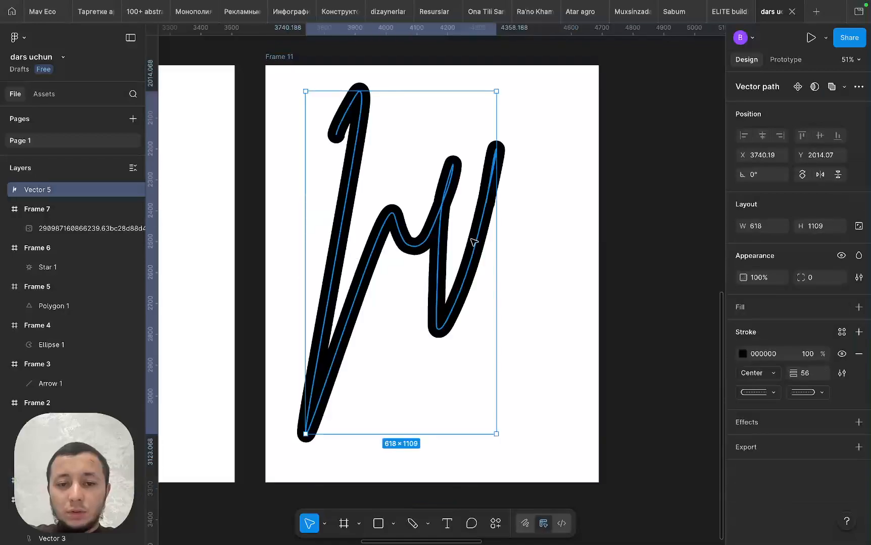
Try shrinking the pencil stroke about its centre to 32 × 57 by an ordinary resize and undo it.
left_click(422, 202)
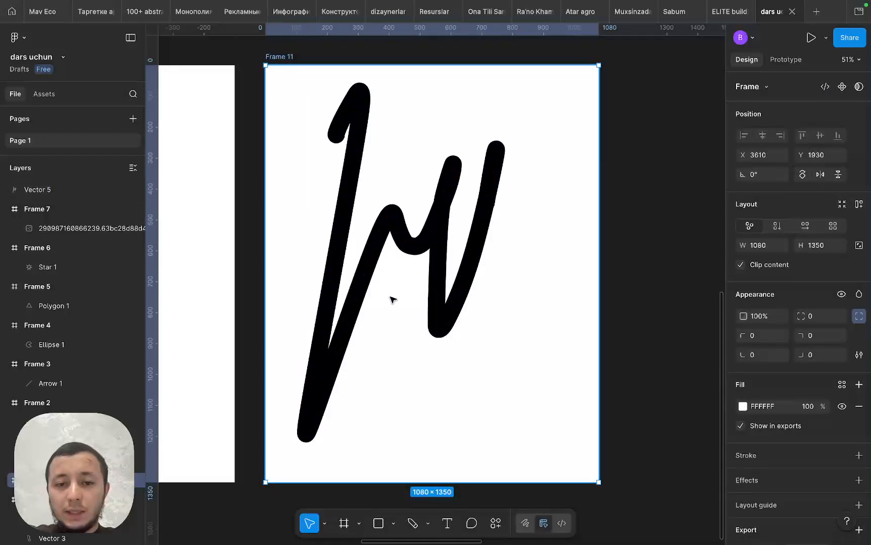
left_click(484, 217)
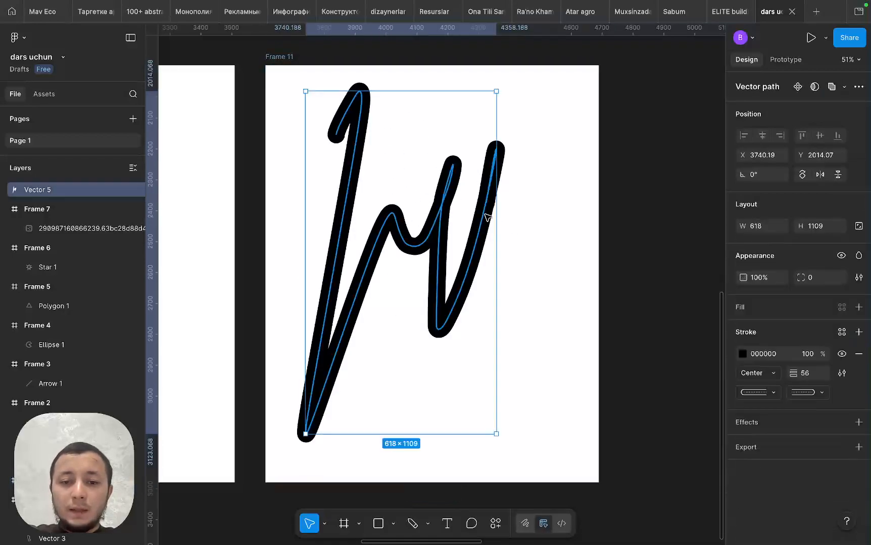
left_click_drag(497, 217, 409, 223)
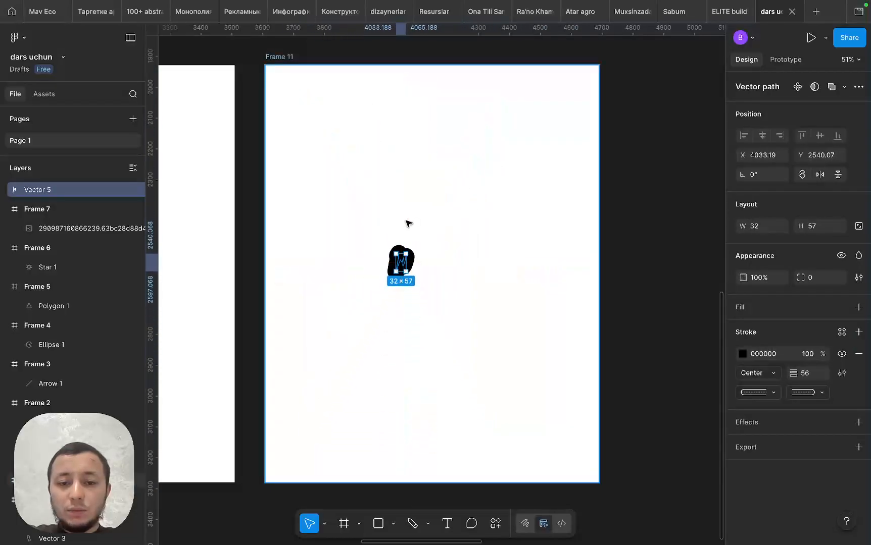
left_click(408, 223)
left_click(400, 261)
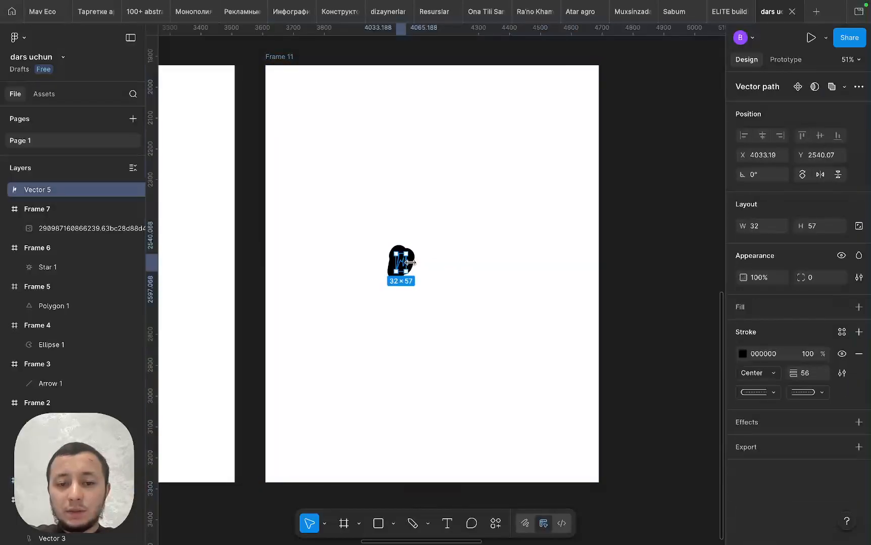
key("ctrl+z")
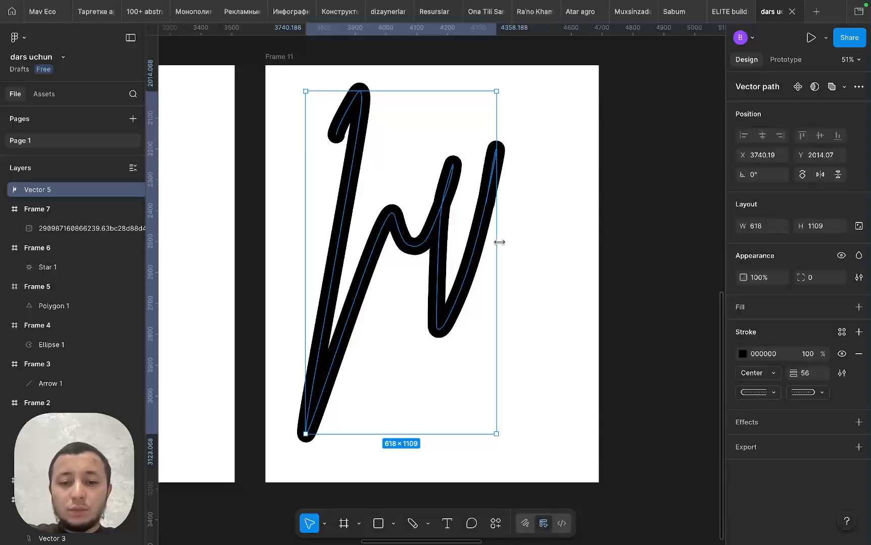
Try shrinking the pencil stroke proportionally with the Scale tool to 47.62 × 85.46, examine its stroke up close and undo the scaling.
key("k")
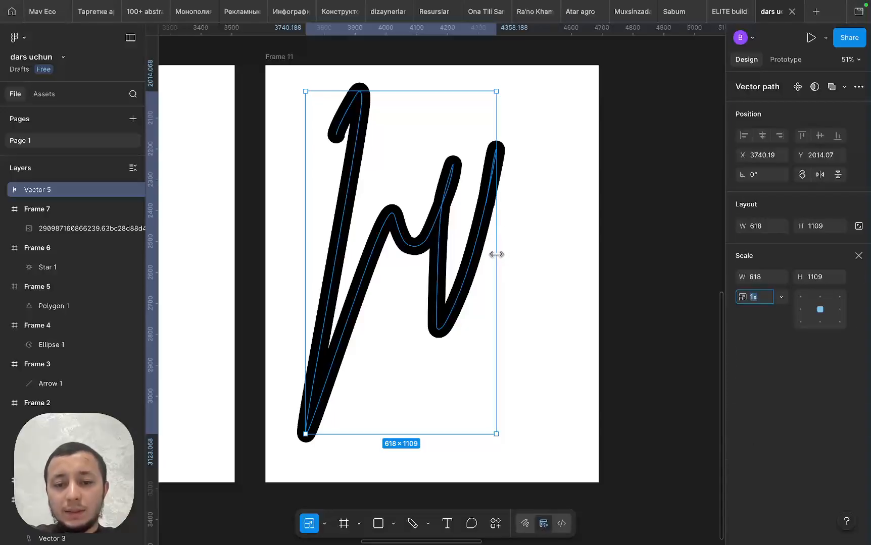
left_click_drag(496, 255, 409, 255)
key("v")
scroll(410, 273, "up", 5)
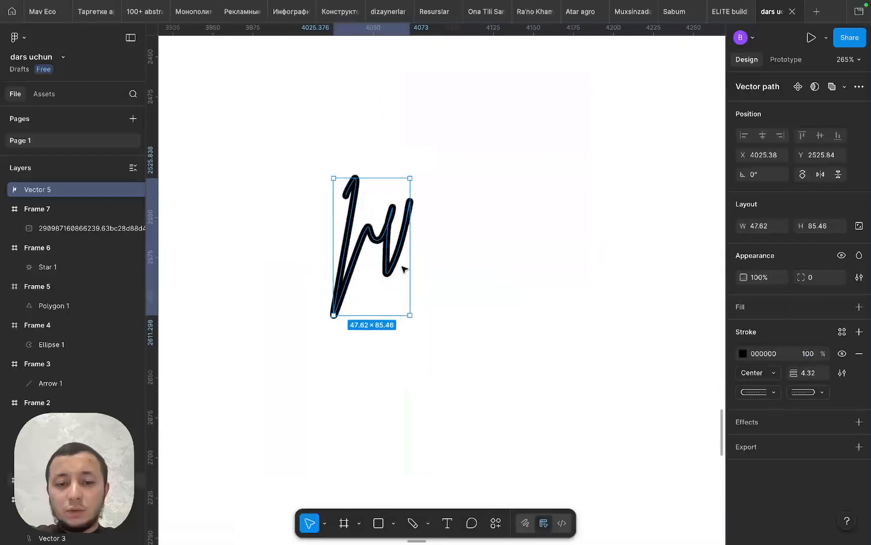
scroll(355, 245, "up", 5)
scroll(414, 280, "down", 6)
left_click(482, 273)
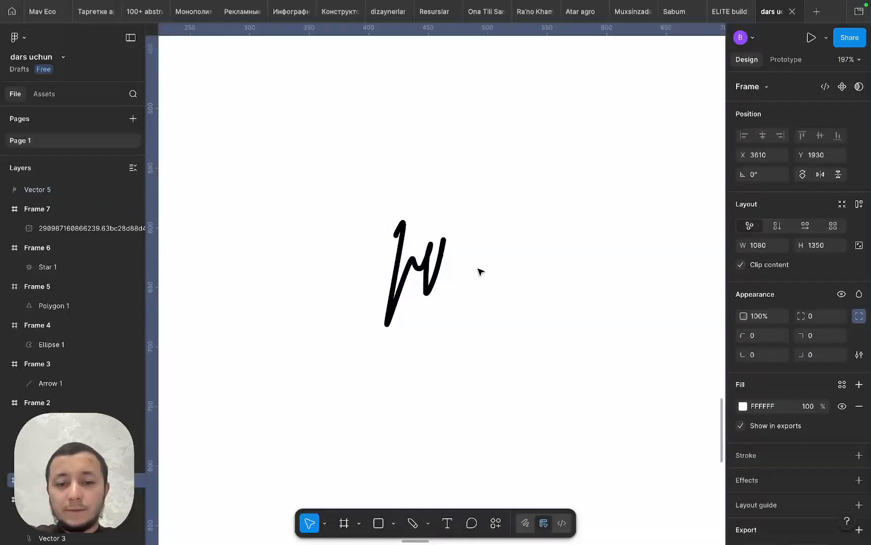
scroll(482, 251, "down", 5)
key("super+z")
key("super+z")
Examine the cut-out ellipse in Frame 4 up close and compare it with the vector paths in the frames below.
scroll(482, 251, "right", 2)
scroll(482, 251, "down", 4)
scroll(481, 251, "down", 4)
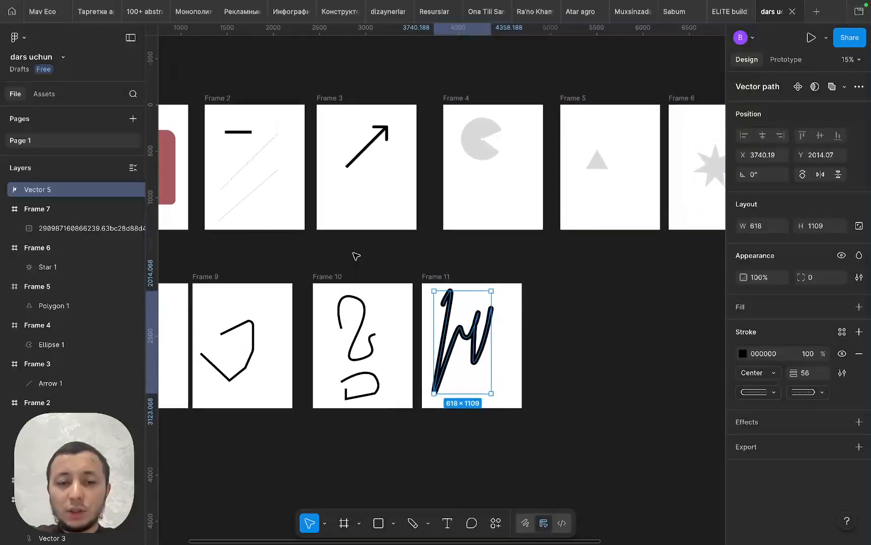
left_click(499, 184)
scroll(499, 184, "up", 5)
left_click_drag(599, 191, 534, 186)
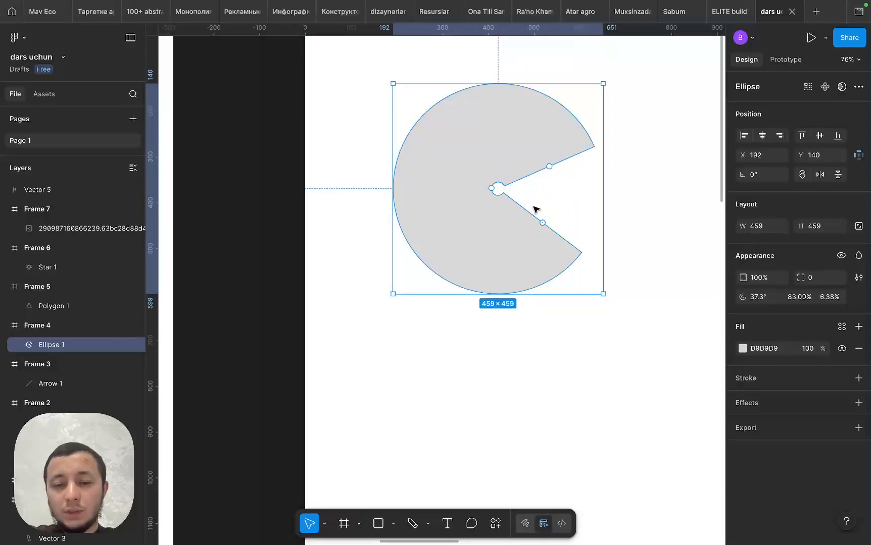
scroll(535, 209, "down", 5)
scroll(534, 208, "down", 5)
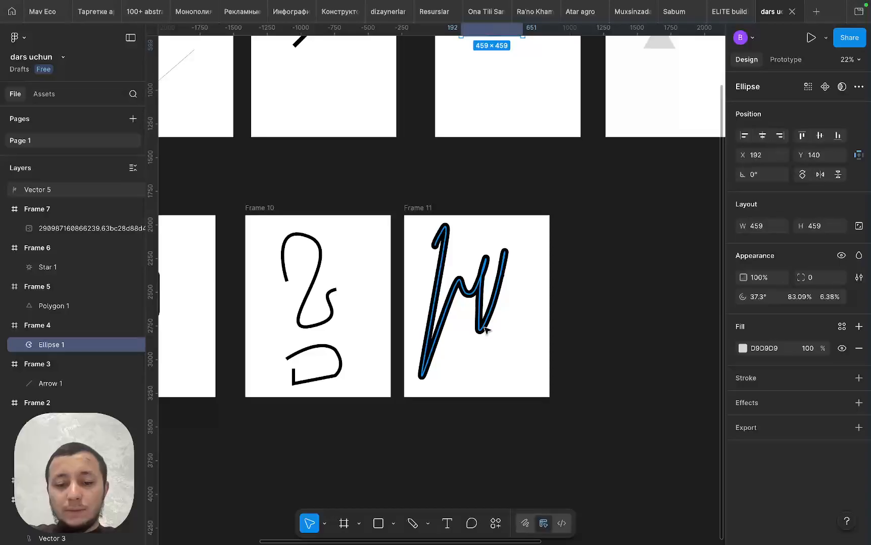
scroll(404, 218, "down", 3)
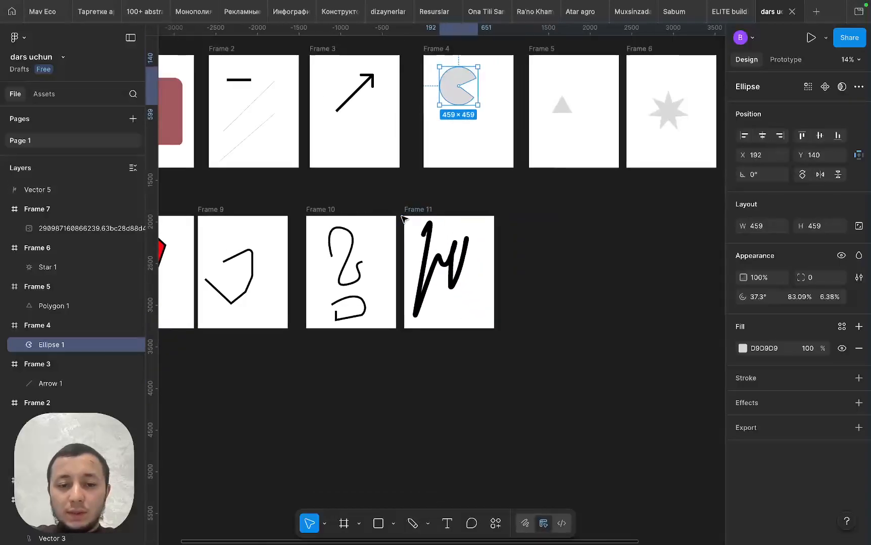
Duplicate Frame 8 into a new row directly beneath it and delete the drawing inside the copy.
scroll(404, 218, "left", 5)
scroll(404, 218, "down", 2)
left_click(383, 136)
left_click_drag(379, 136, 380, 281)
key("super+z")
left_click(396, 329)
key("BackSpace")
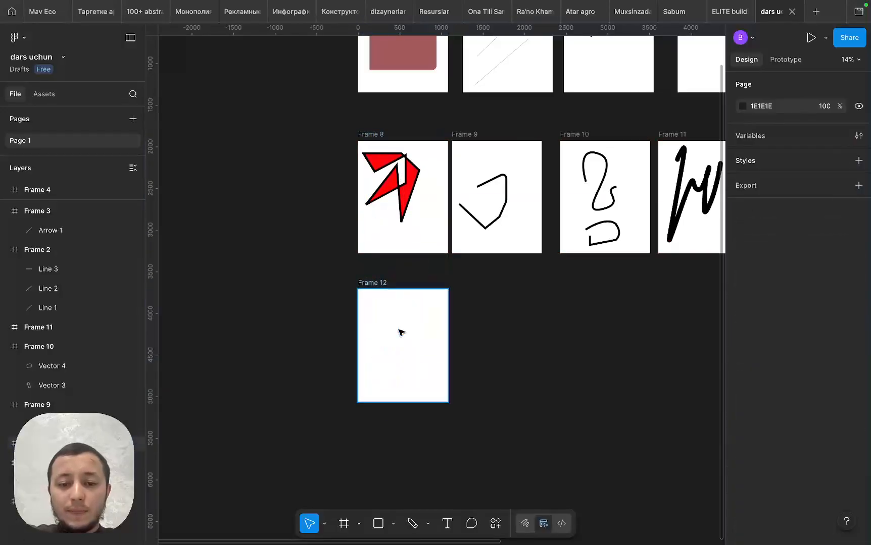
Add the text "birinchi matn" in the upper part of the empty Frame 12 at X 239, Y 330.
left_click(442, 523)
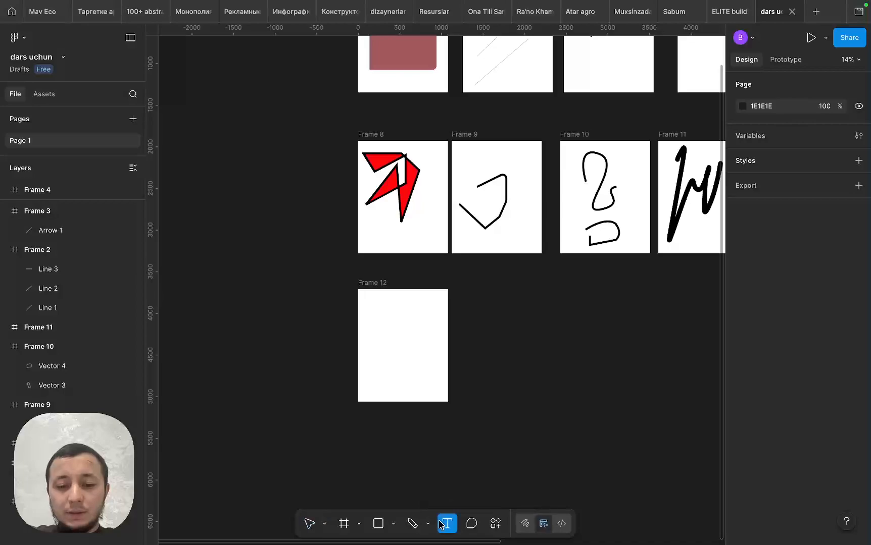
scroll(404, 329, "up", 5)
scroll(329, 292, "down", 2)
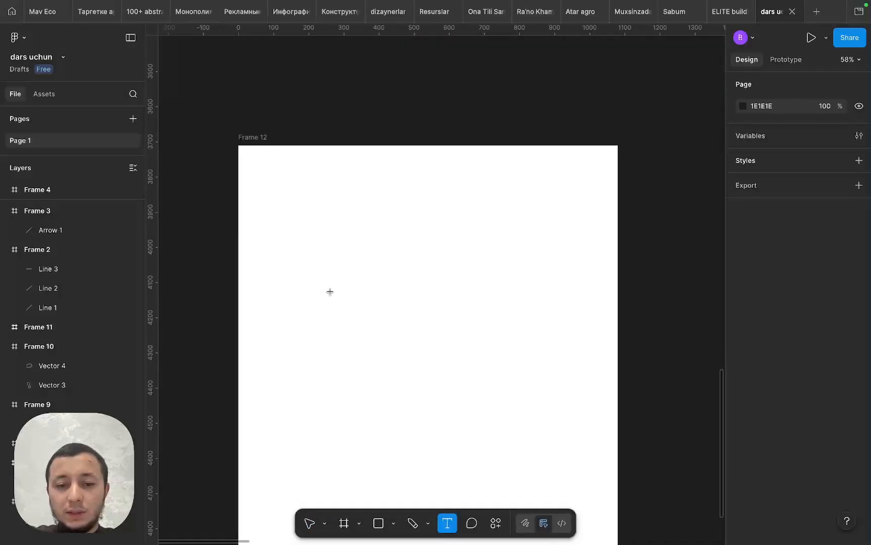
left_click(333, 219)
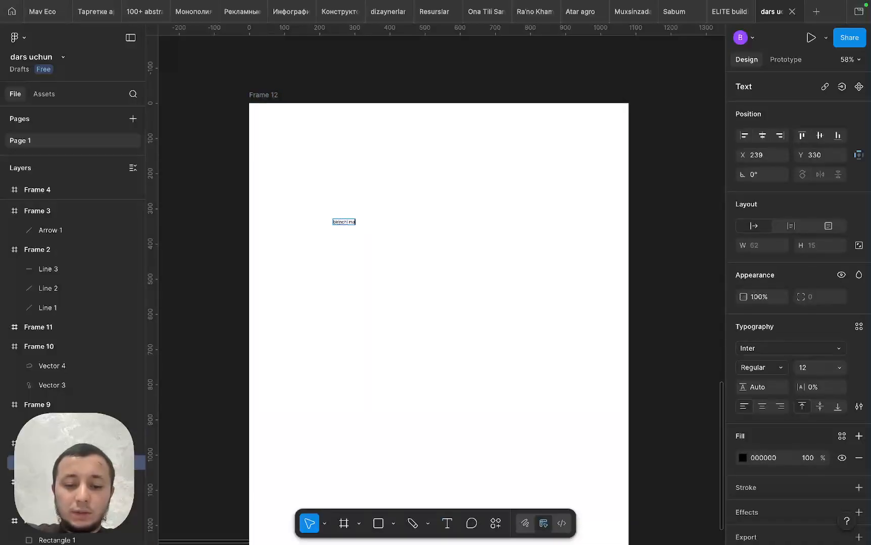
type("birinchi matn")
key("Escape")
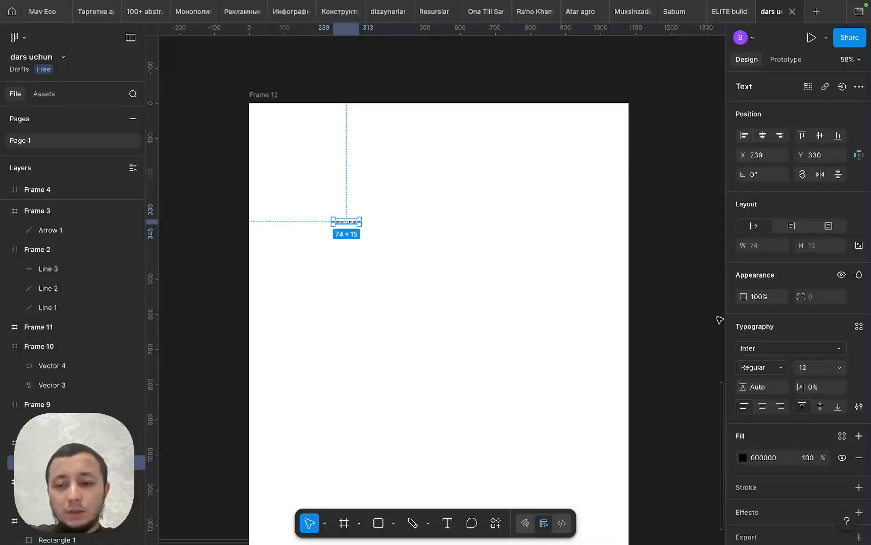
key("ctrl+Left")
key("ctrl+Right")
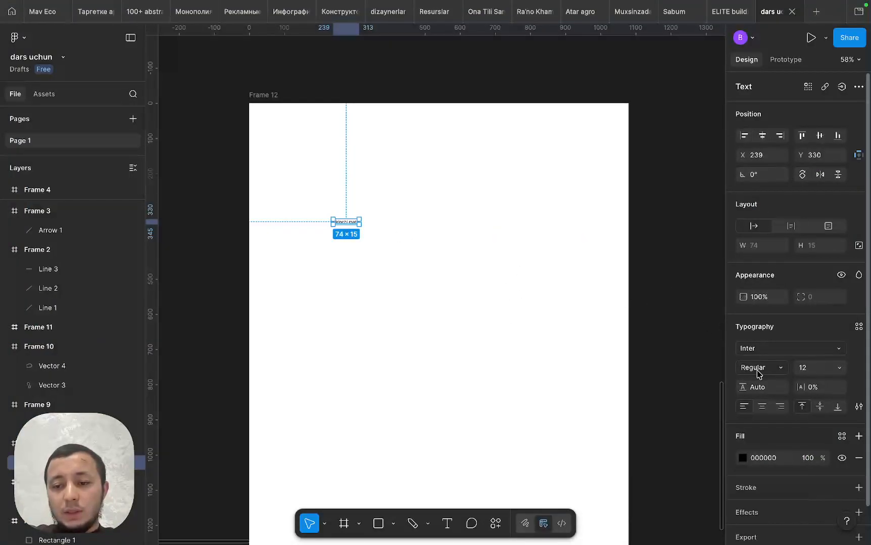
Find the Creato Display font by searching for "creat" and apply it to the text.
left_click(758, 348)
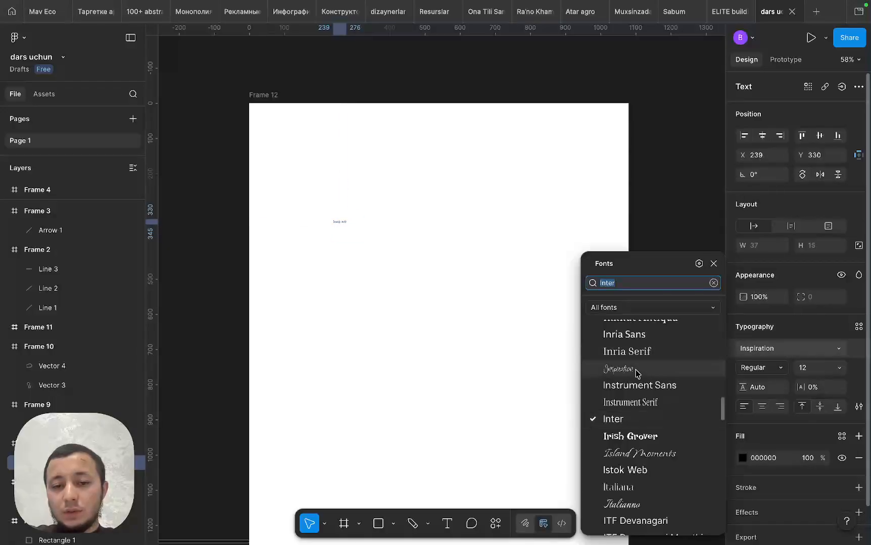
scroll(635, 374, "down", 3)
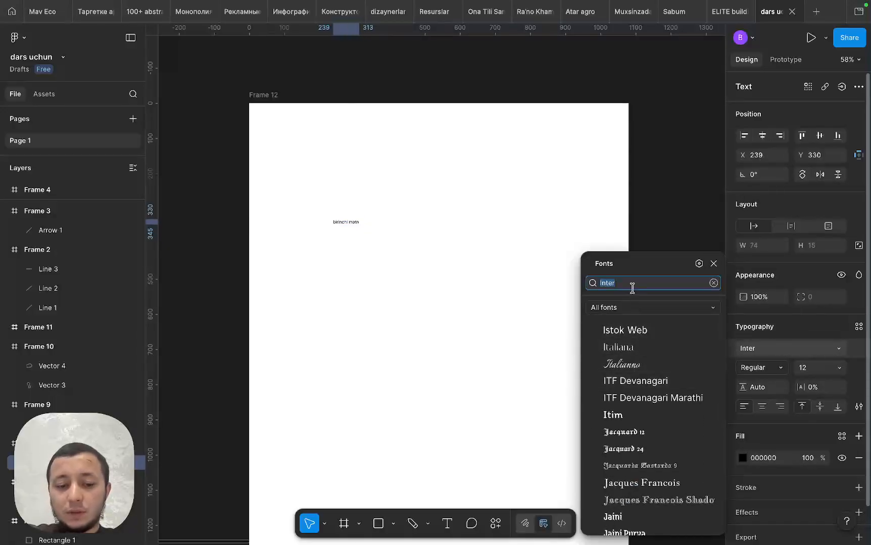
type("creat")
left_click(616, 307)
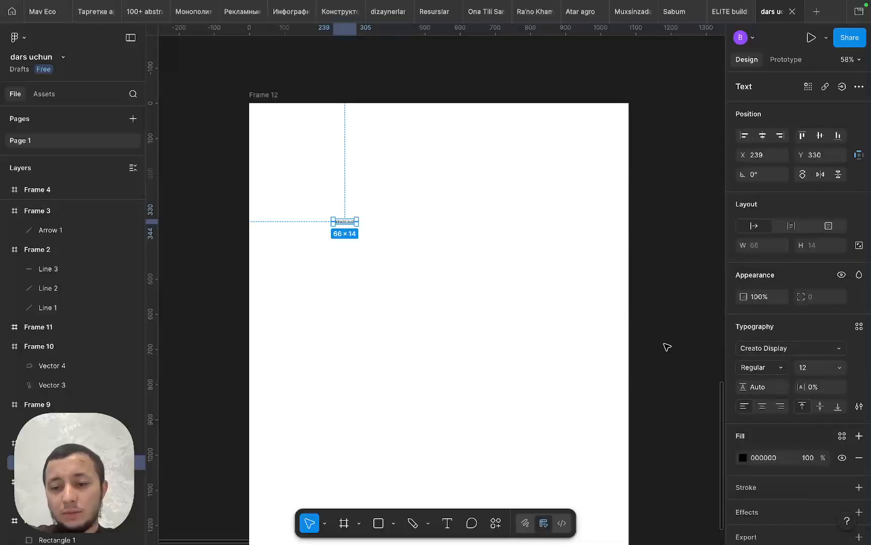
Set the text's weight to Bold and its font size to 100.
left_click(781, 373)
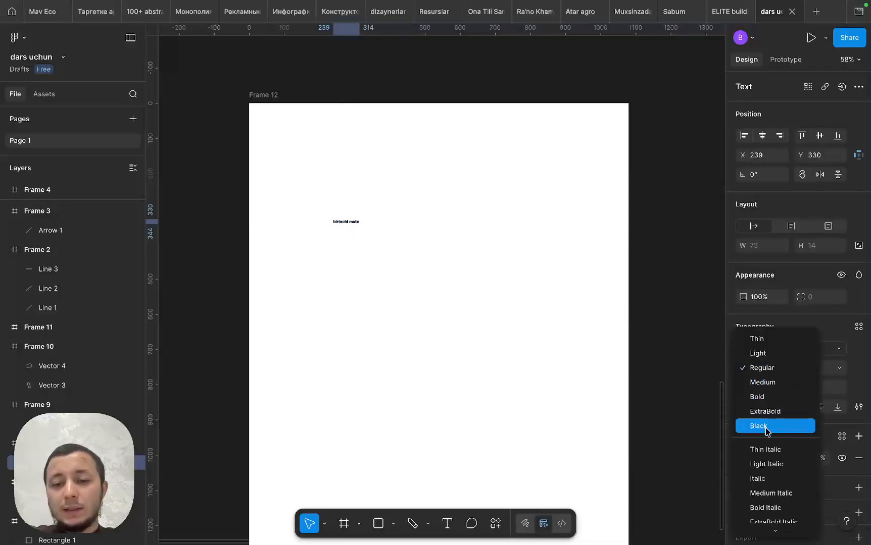
left_click(771, 398)
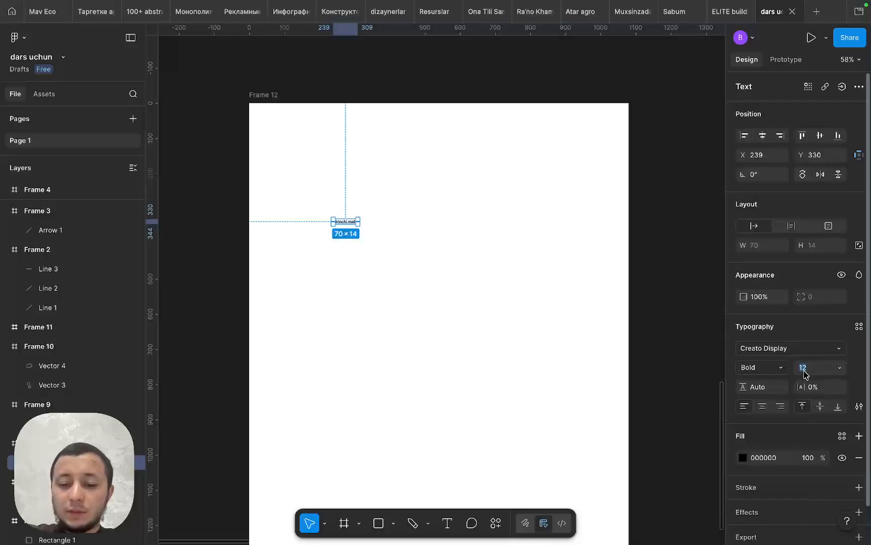
type("100")
key("Return")
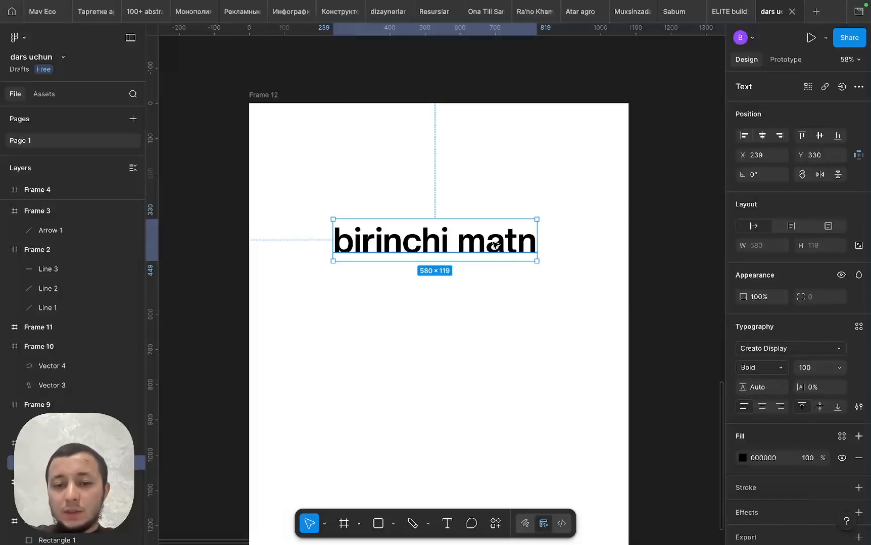
Break the text into two lines so that "matn" starts on the second line, then finish editing it.
double_click(458, 241)
left_click(460, 242)
key("Return")
key("BackSpace")
key("BackSpace")
key("Return")
key("Escape")
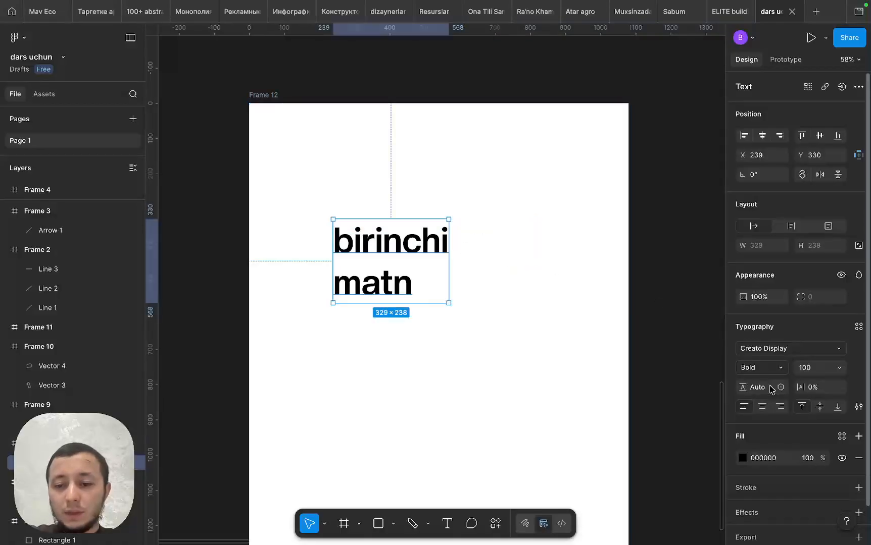
Try looser line spacing on the two-line text, then set its line height to 100%.
left_click_drag(741, 389, 803, 390)
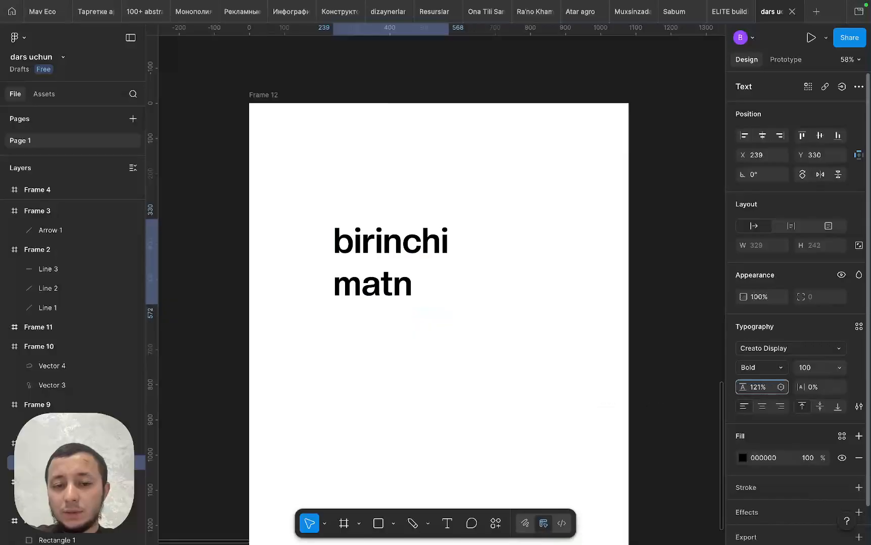
left_click_drag(742, 388, 30, 404)
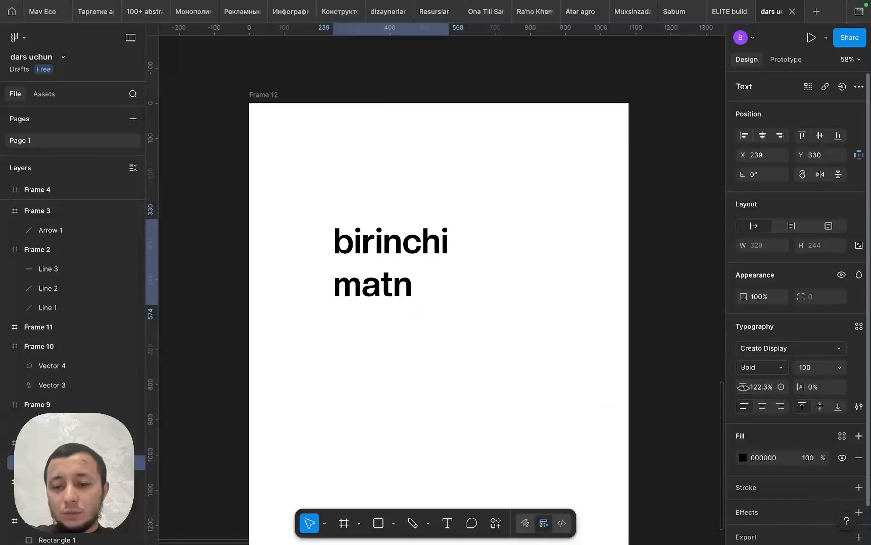
left_click(776, 390)
type("100")
key("Return")
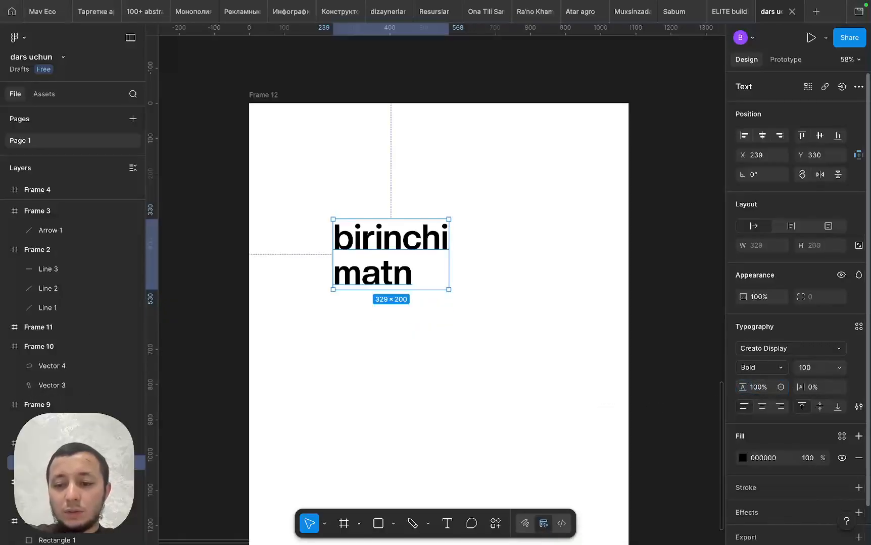
Try a fixed line height of 100 instead of a percentage on the text and undo it.
left_click(769, 387)
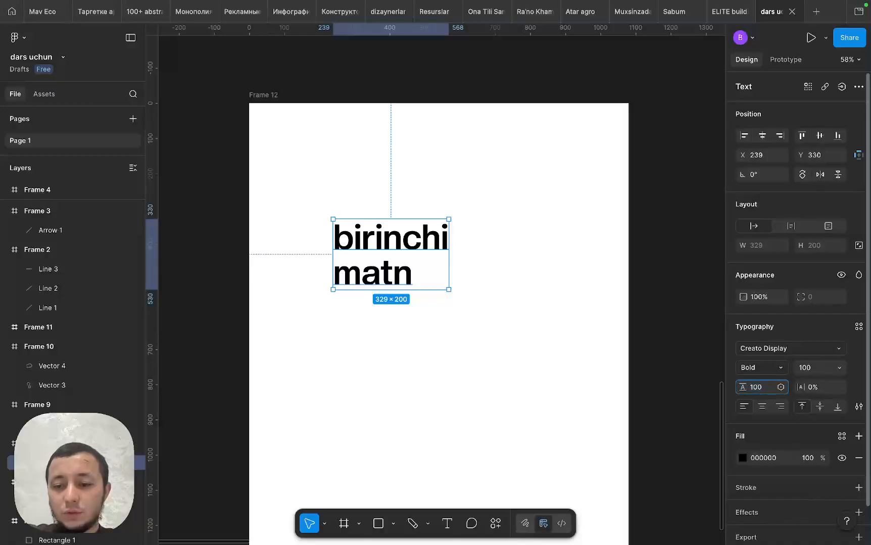
key("Return")
mouse_move(740, 385)
left_mouse_down()
mouse_move(787, 389)
mouse_move(670, 400)
mouse_move(32, 412)
mouse_move(742, 387)
left_mouse_up()
key("super+z")
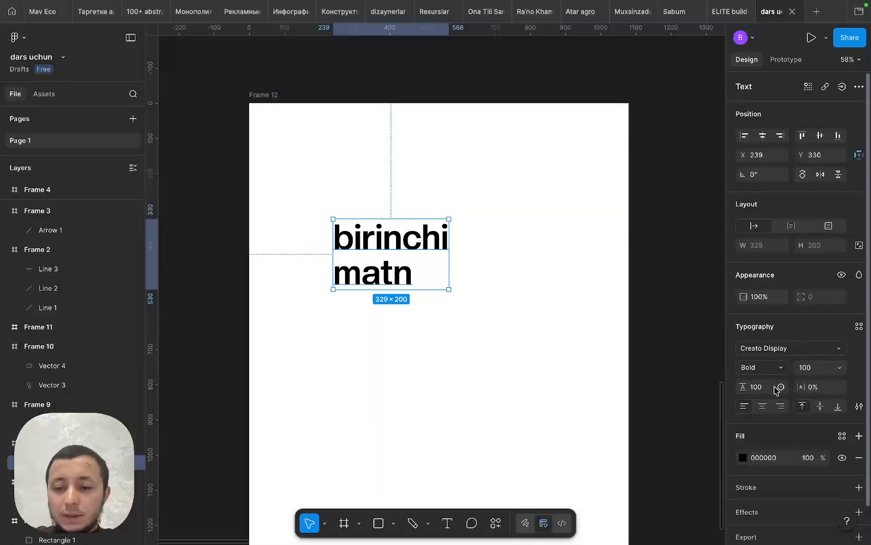
Try widening the text's letter spacing to 28% and set it back to 0%.
left_click(805, 372)
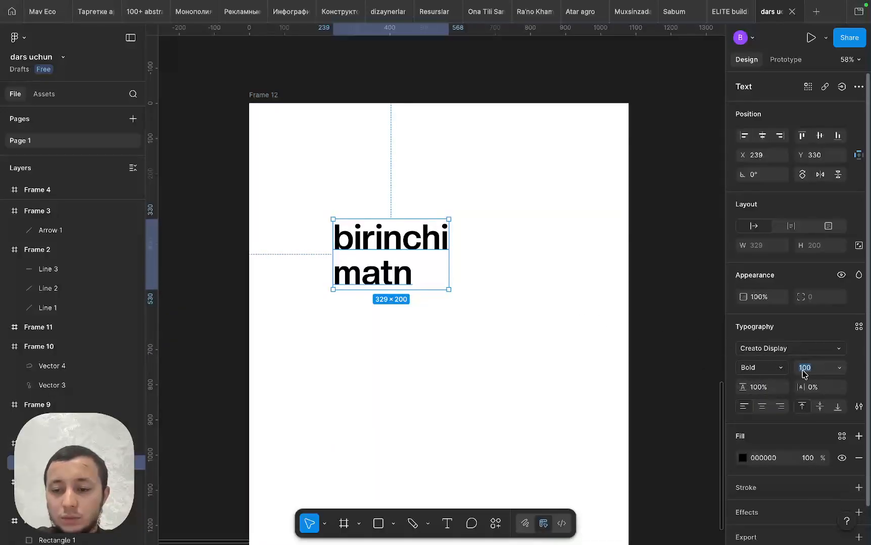
mouse_move(803, 390)
left_mouse_down()
mouse_move(848, 382)
mouse_move(802, 391)
left_mouse_up()
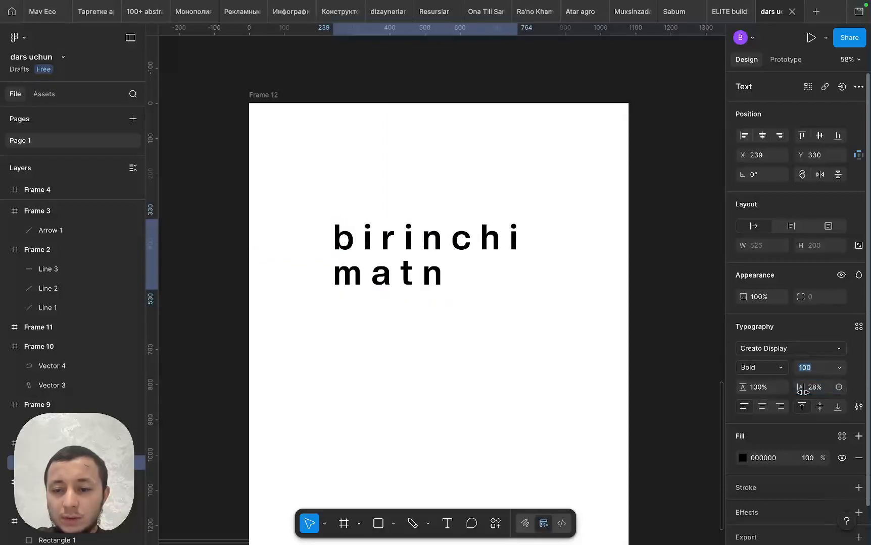
left_click(811, 387)
type("0")
key("Return")
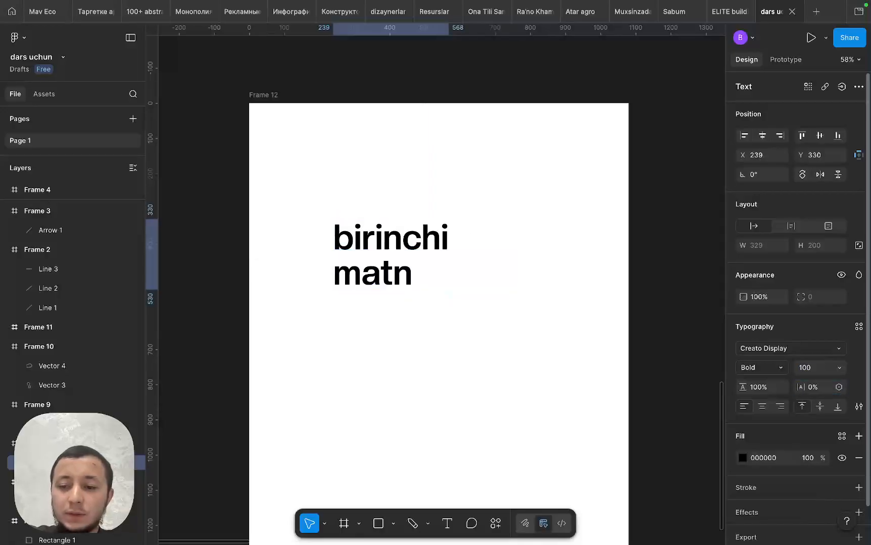
Try centre and right alignment on the two-line text and return it to left alignment.
left_click(761, 407)
left_click(778, 408)
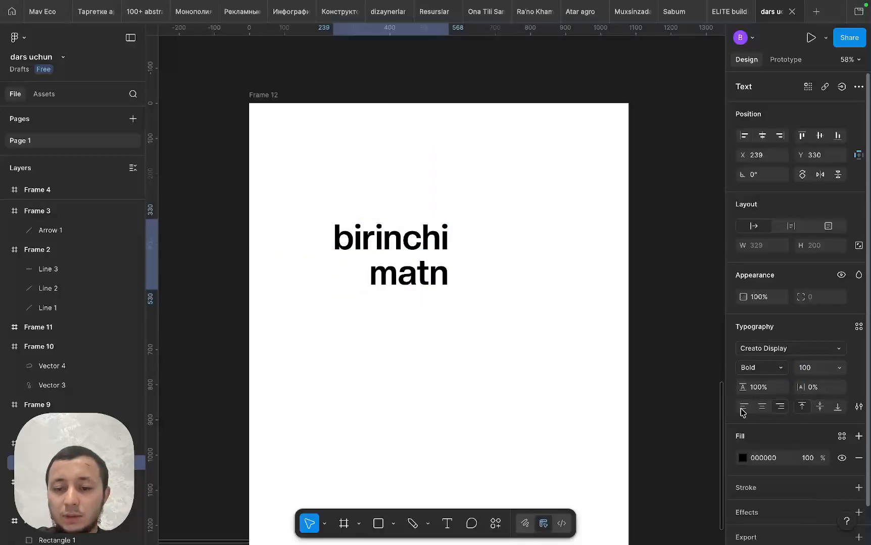
left_click(744, 409)
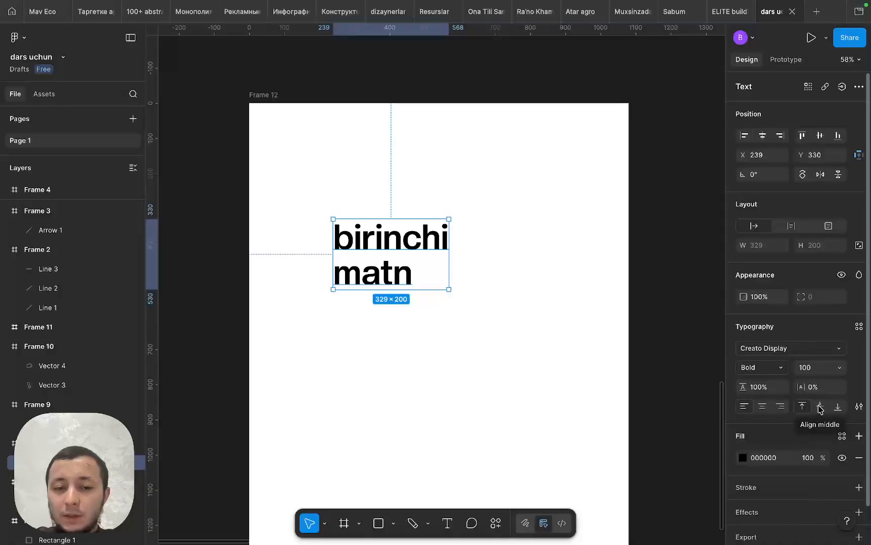
Insert a line break before the final "n" of "matn" to extend the text to three lines.
double_click(395, 260)
left_click(393, 273)
key("Return")
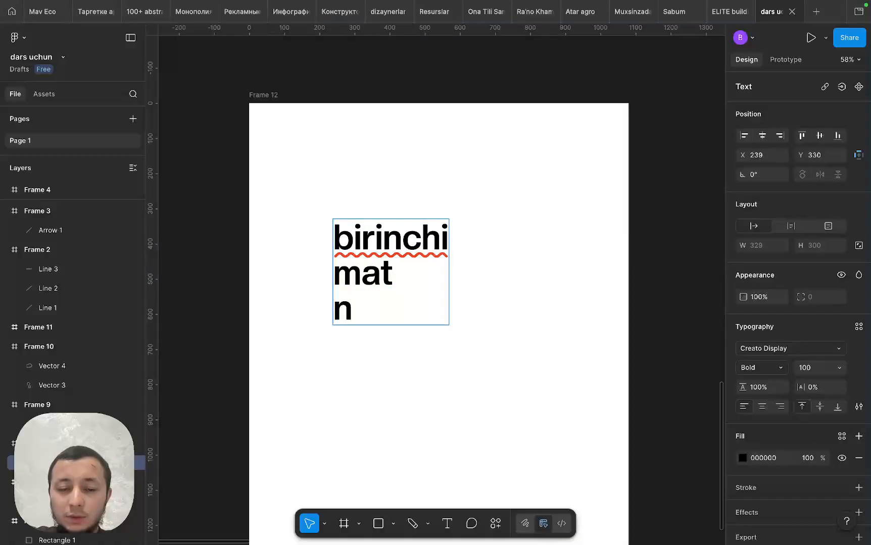
key("Escape")
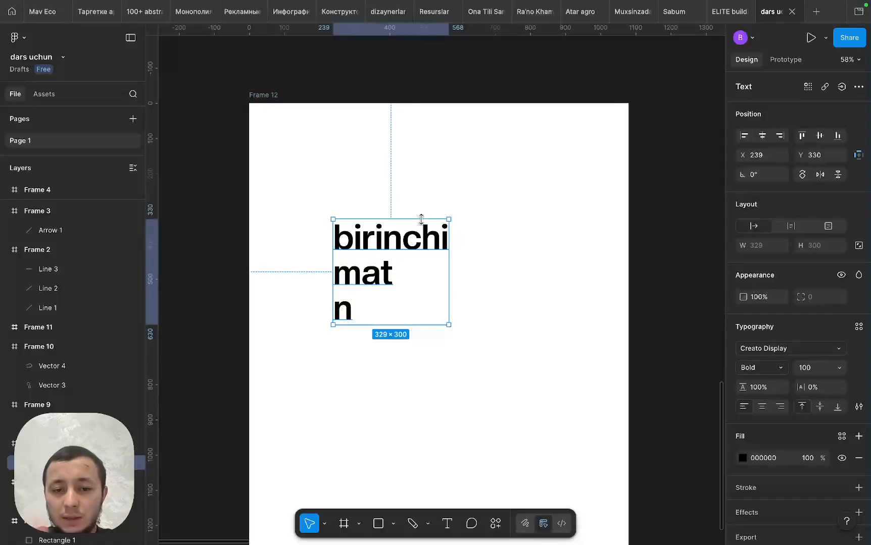
Align the text vertically to the middle and add the lines "dasdsa", "das", "das" and "das" after "mat".
left_click(819, 406)
double_click(389, 275)
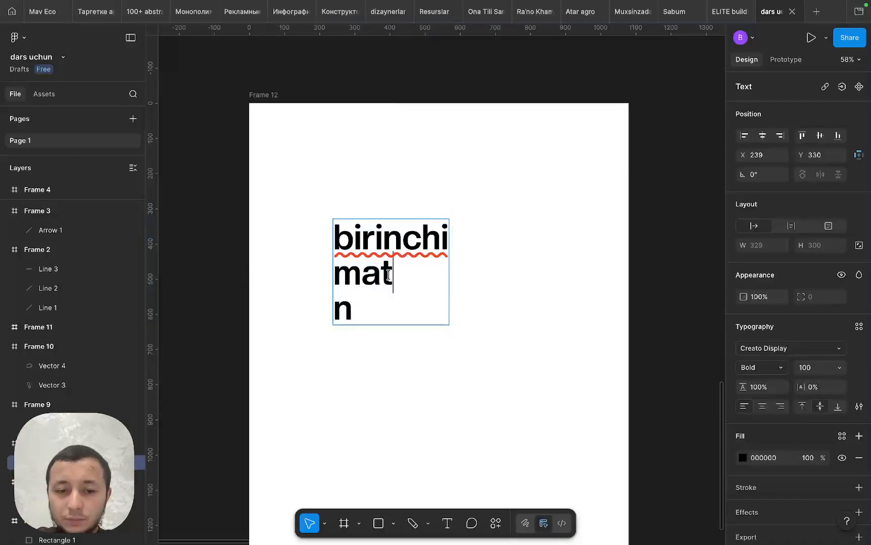
key("Return")
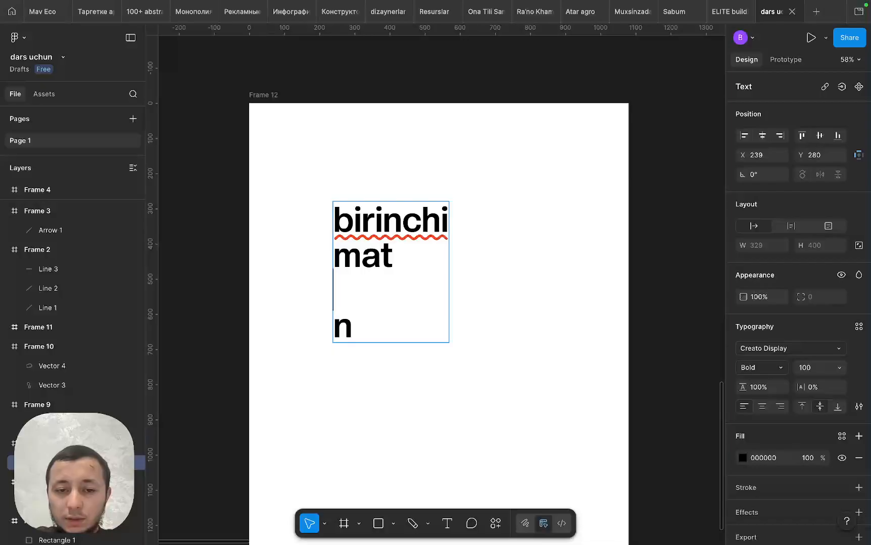
type("dasdsa")
key("Return")
type("das")
key("Return")
type("das")
key("Return")
type("das")
key("Escape")
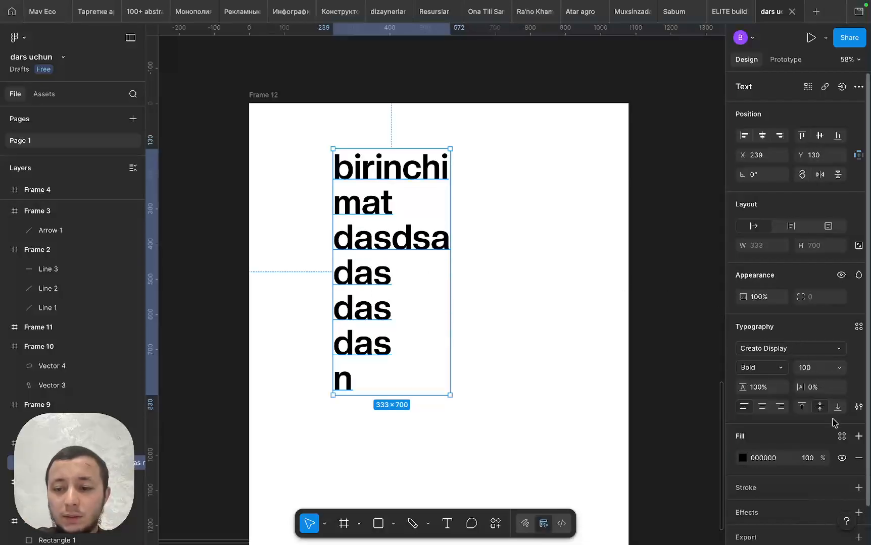
Align the text vertically to the bottom and add three more "das" lines above the final "n".
double_click(410, 235)
double_click(382, 336)
key("Right")
key("Return")
type("das")
key("Return")
type("das")
key("Return")
type("das")
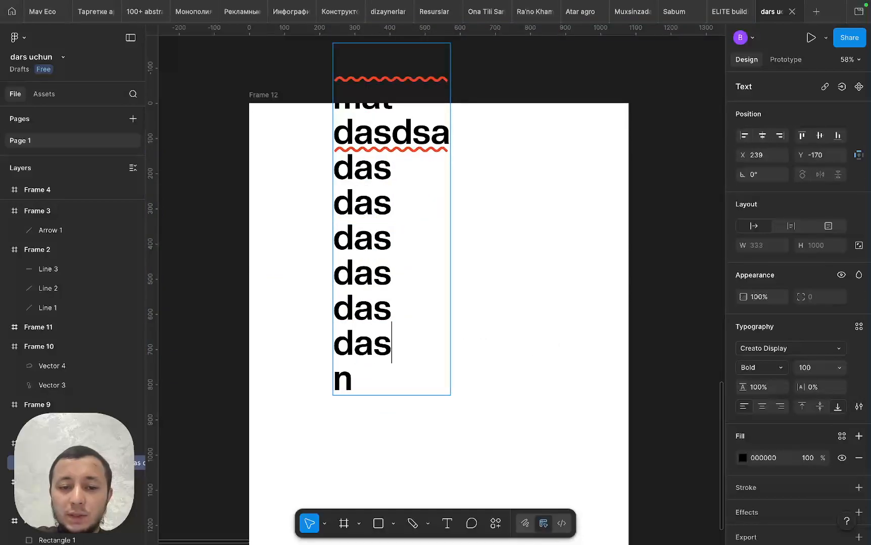
key("Escape")
Replace the entire text with "matn" and set its vertical alignment back to top.
double_click(380, 349)
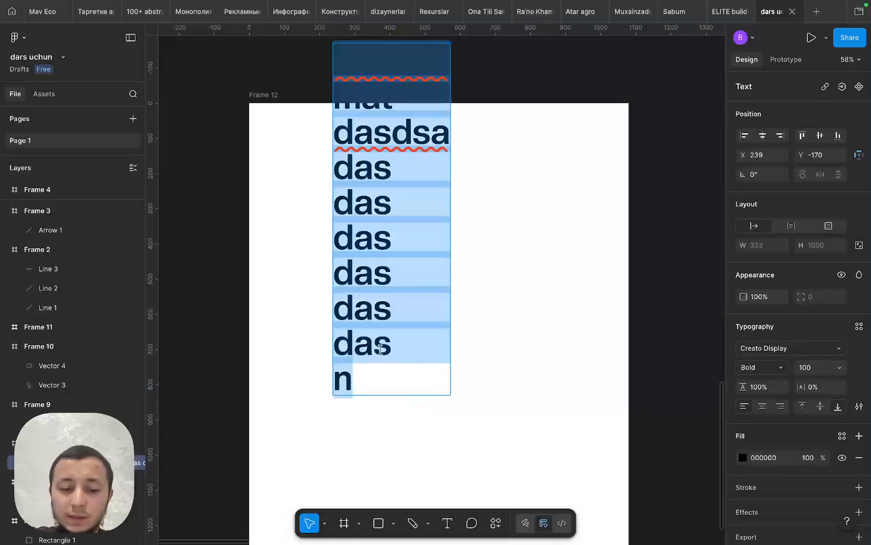
type("matn")
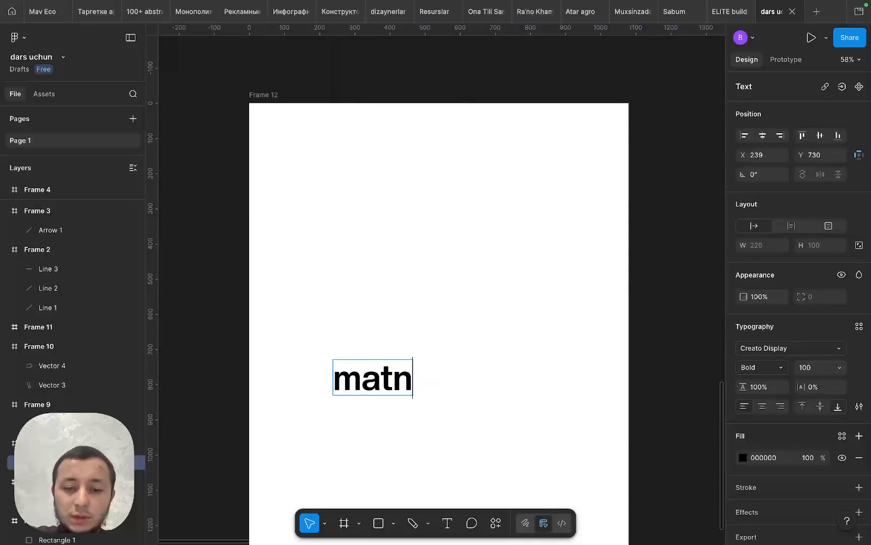
key("Escape")
left_click(802, 406)
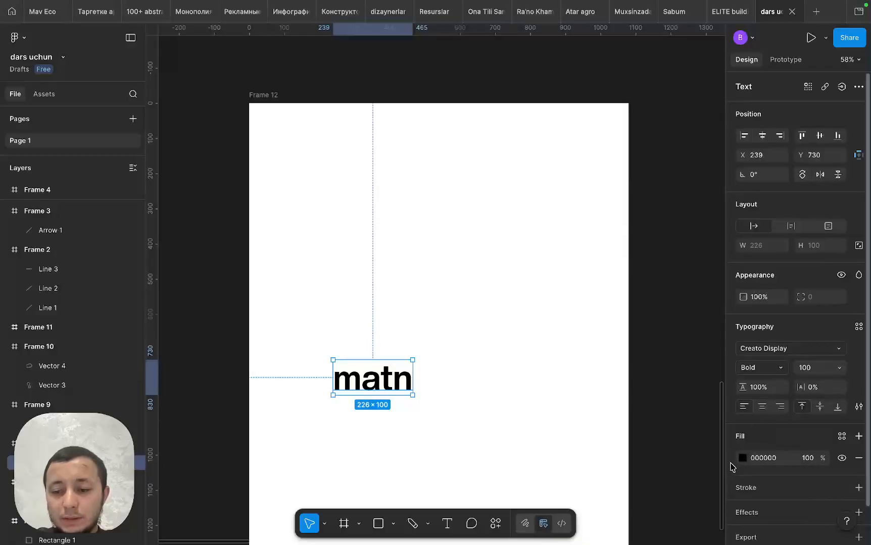
Move "matn" to about X 427, Y 491, try enlarging it with the Scale tool to about 296 × 131, and undo the scaling.
scroll(743, 489, "down", 2)
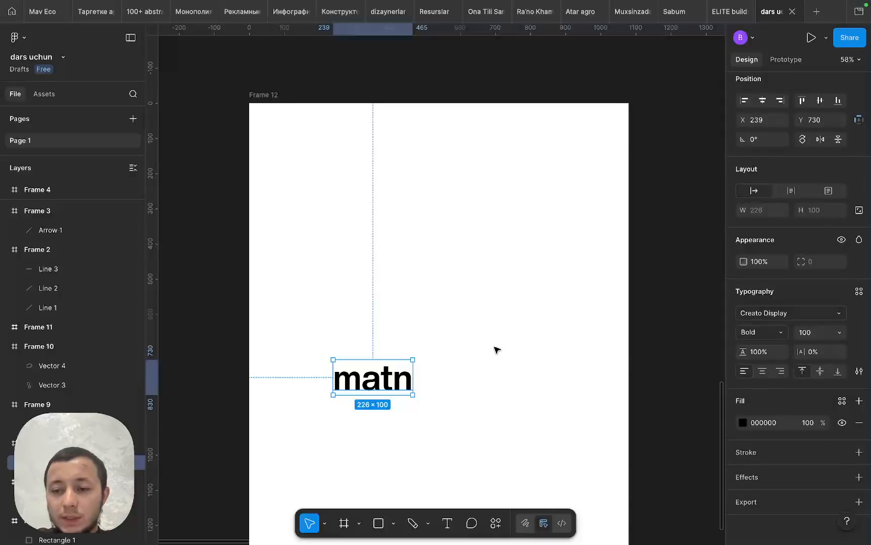
left_click_drag(363, 379, 432, 297)
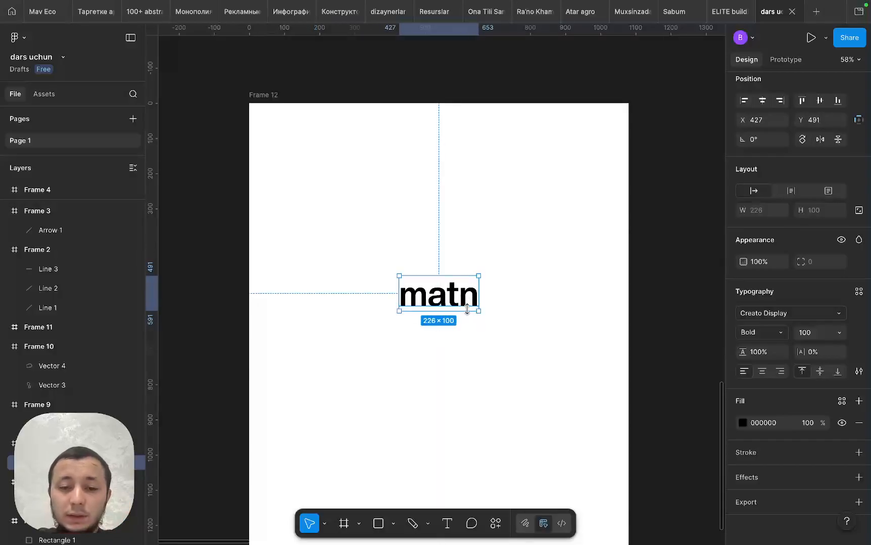
left_click_drag(479, 293, 502, 298)
key("k")
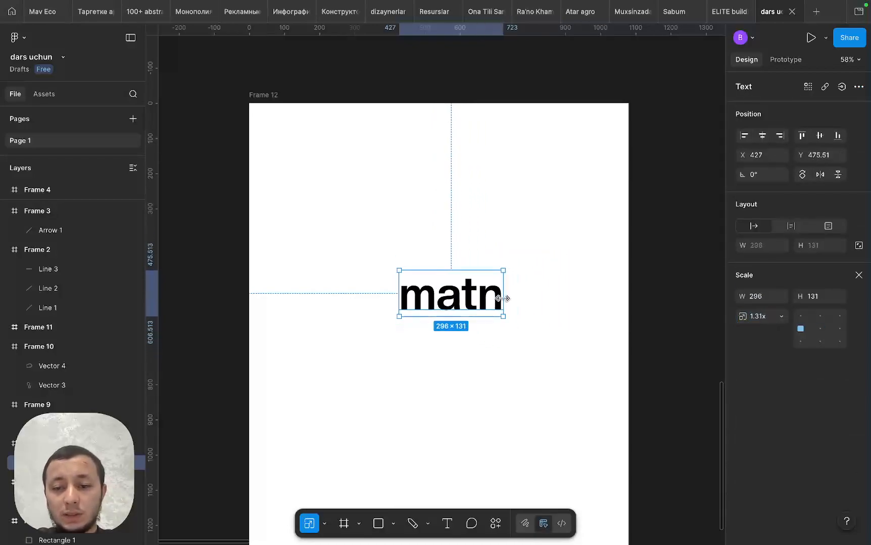
key("super+z")
key("Escape")
left_click(474, 297)
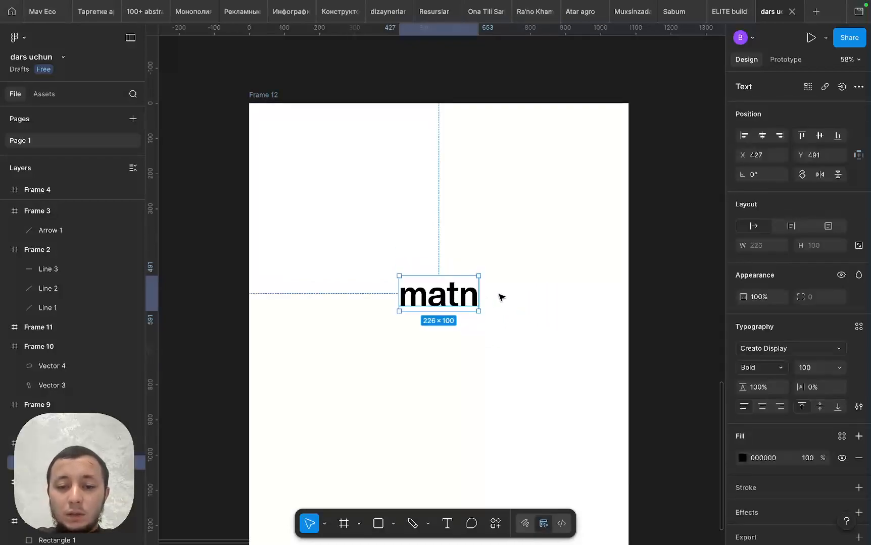
Widen the "matn" text box to about 577 without scaling the letters and move it to about X 164, Y 358.
left_click_drag(479, 295, 601, 288)
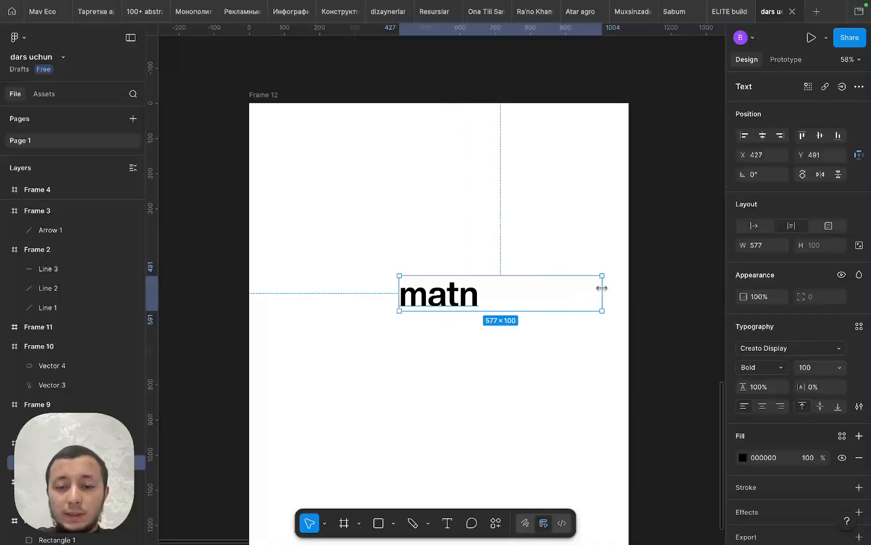
left_click_drag(532, 301, 439, 254)
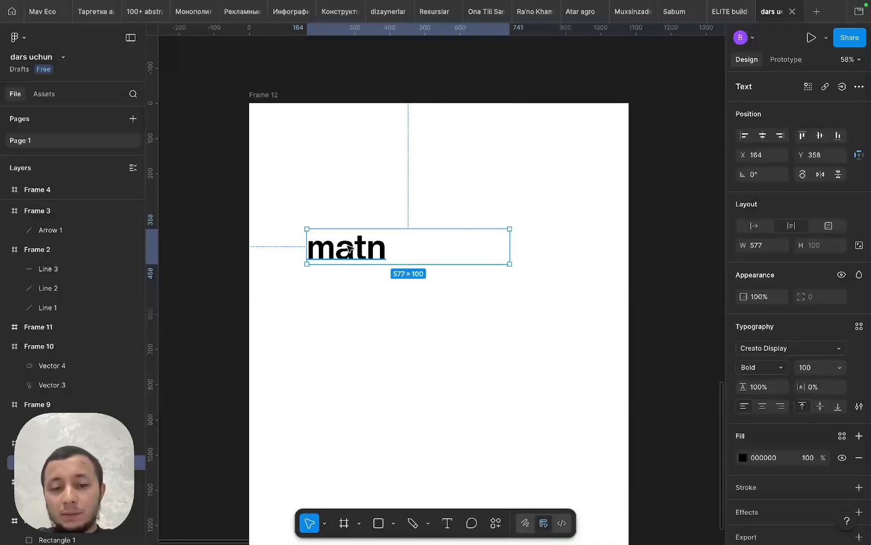
Extend the text in the fixed-width box to read "matn bir ikki uch".
double_click(417, 246)
type("bir ikki")
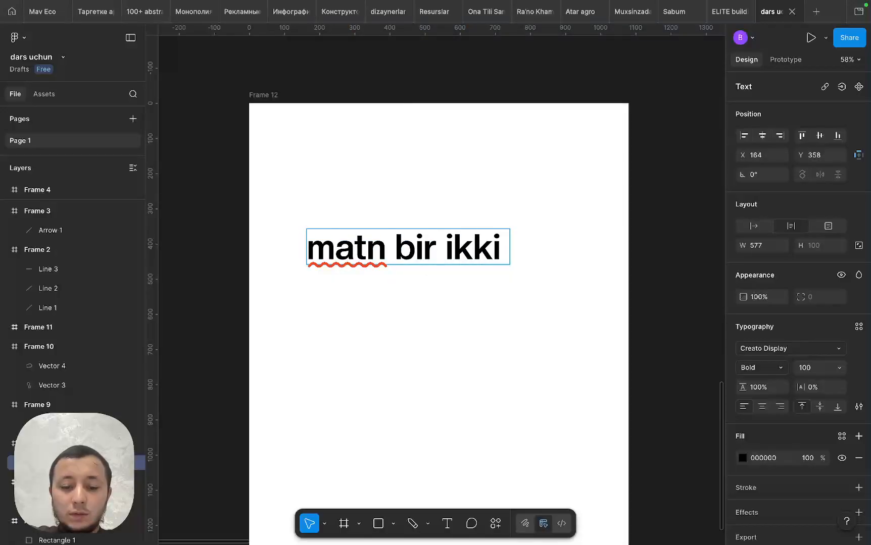
type(" uch")
key("Escape")
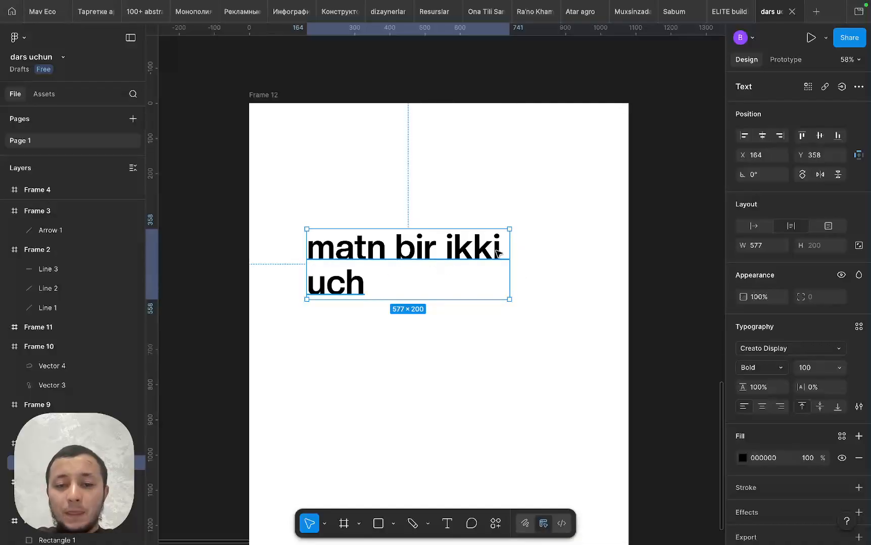
Try a wider text box of about 885 so the words fit on one line, and delete the text from Frame 12.
left_click_drag(507, 248, 617, 267)
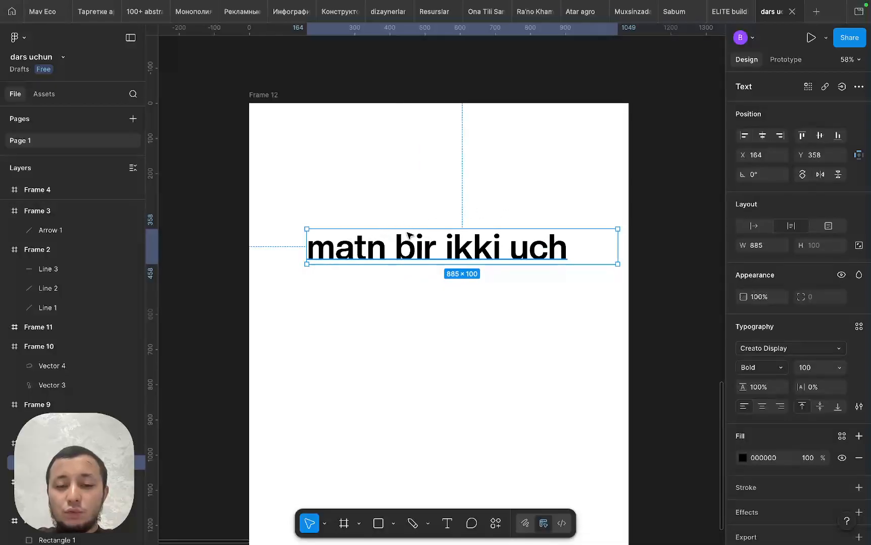
left_click_drag(616, 247, 589, 266)
key("Delete")
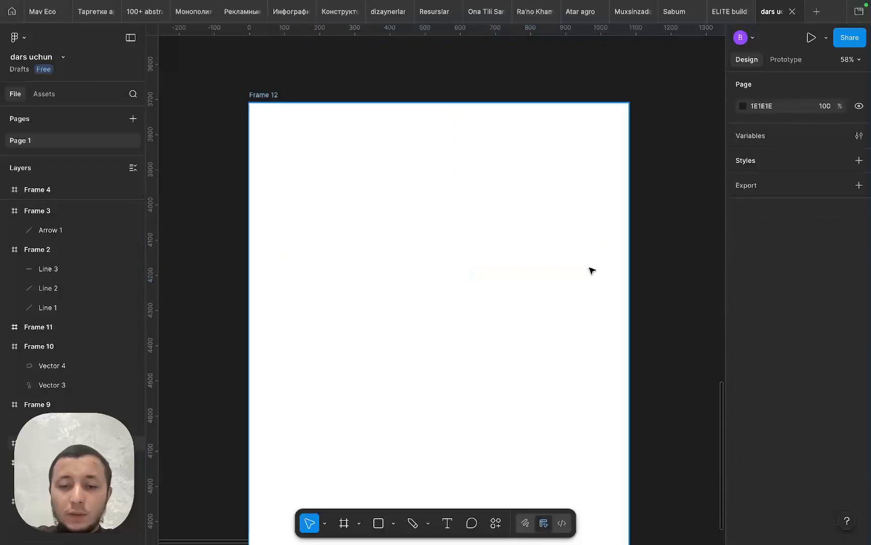
Draw a fixed-size text box of about 806 × 696 in Frame 12 and fill it with six lines of random filler words.
left_click(448, 524)
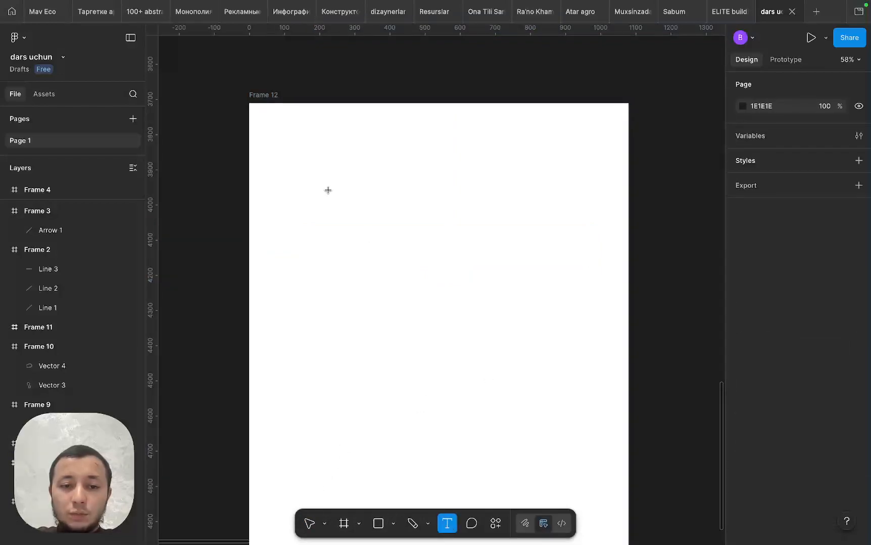
left_click_drag(292, 160, 575, 405)
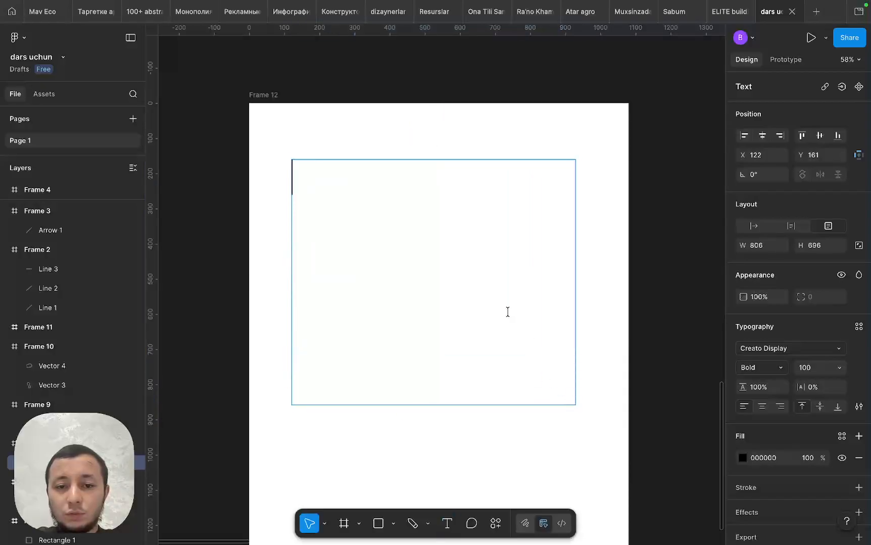
type("dasjkhdsak djas")
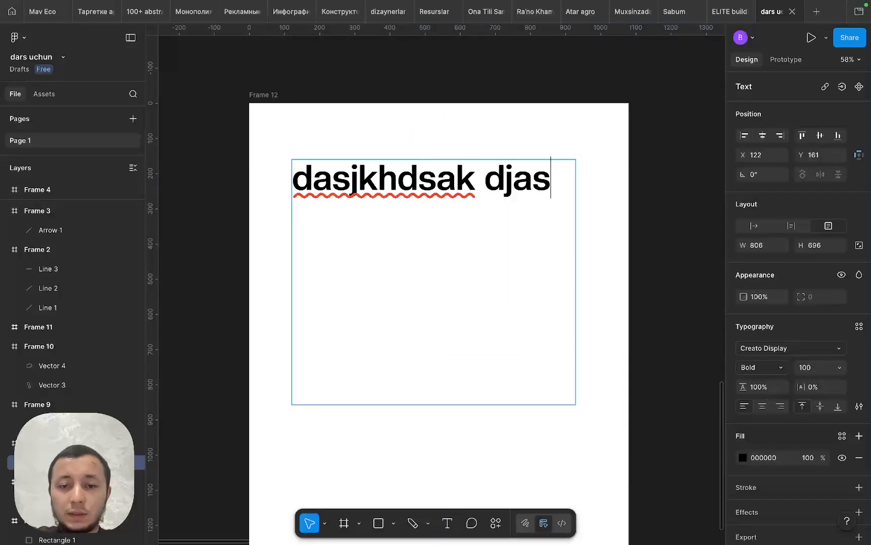
type("dksa daskdksa dasjndbas ")
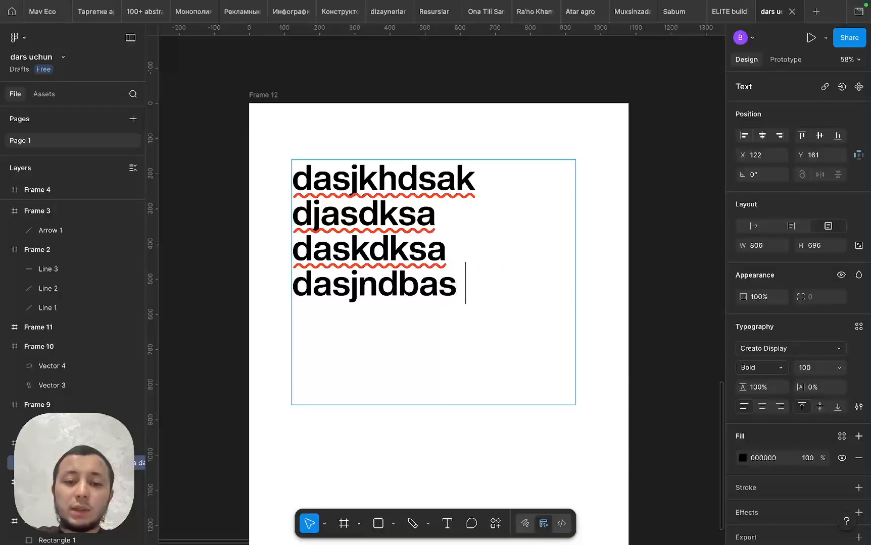
type("djsakd kjnadnk ")
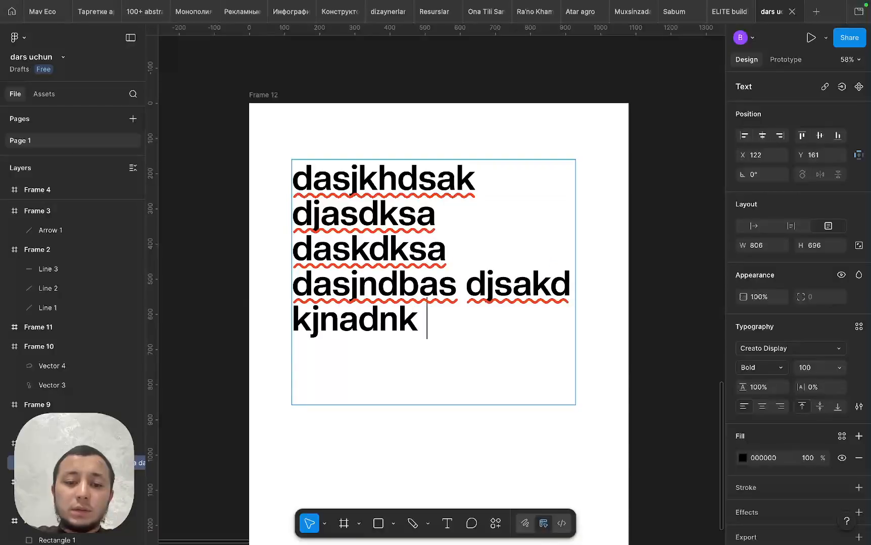
type("dasjbdja djsabn kajsd")
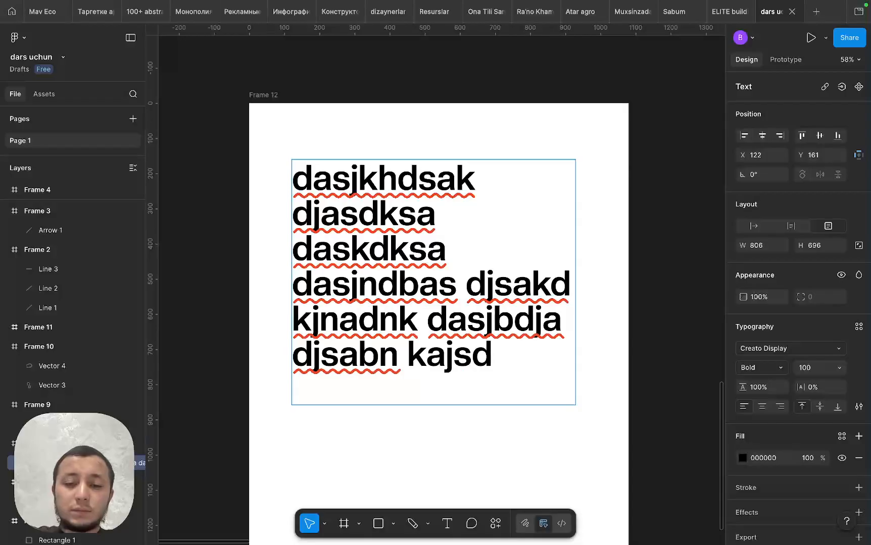
Replace the filler in the text box with "dsad dsad dasd ad asd asd ada sd".
key("ctrl+a")
key("BackSpace")
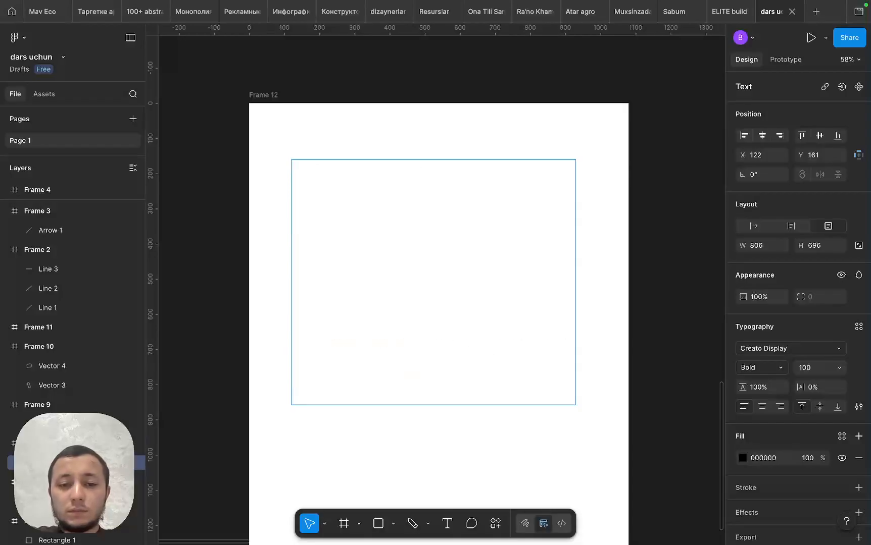
type("dsad")
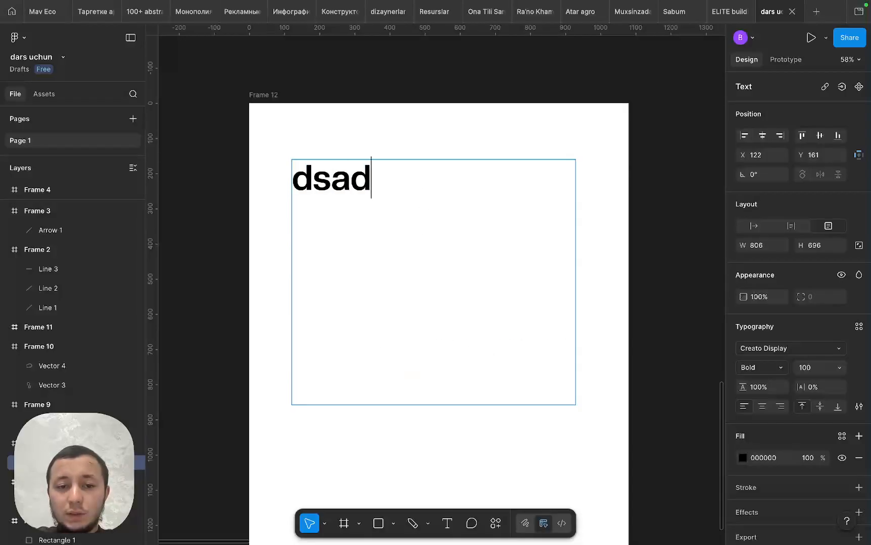
type(" dsad dasd ad ")
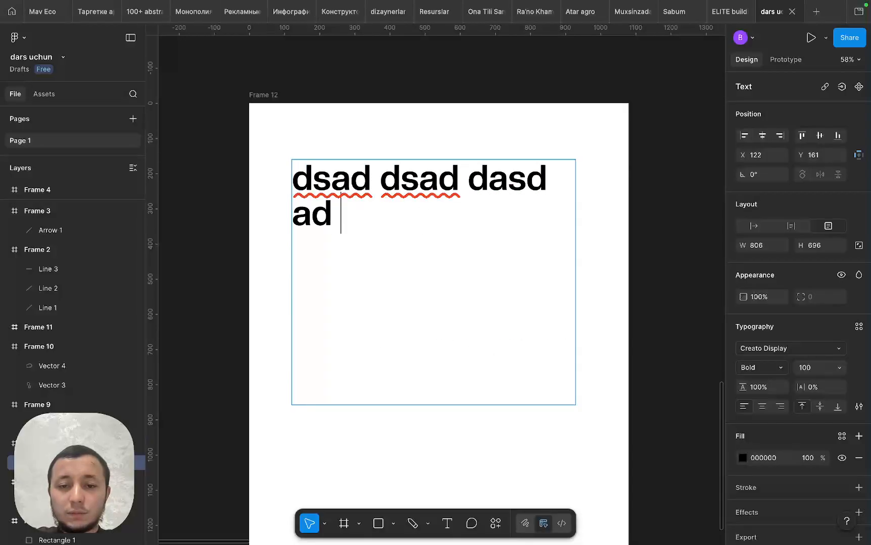
type("asd asd ada sd")
key("Escape")
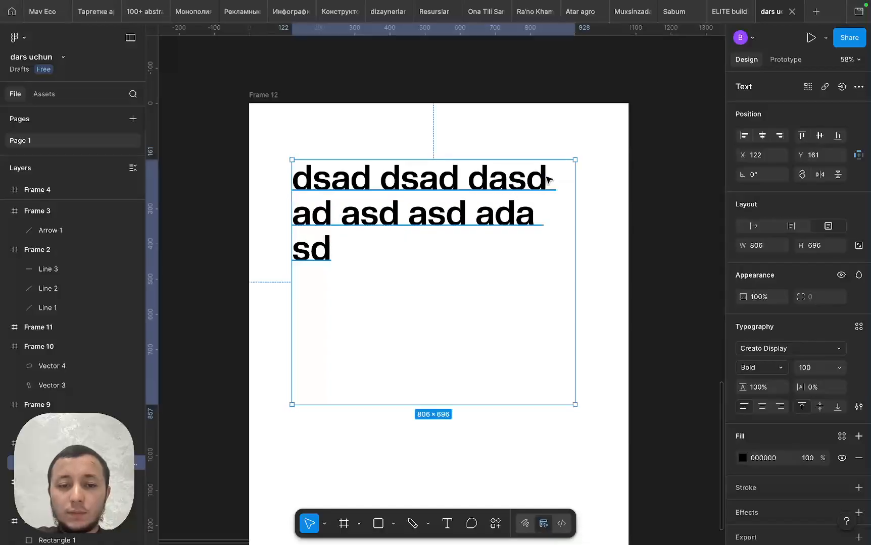
Move the fixed-size text box up to about X 137, Y 70 in Frame 12.
key("Escape")
left_click(451, 217)
scroll(451, 216, "down", 3)
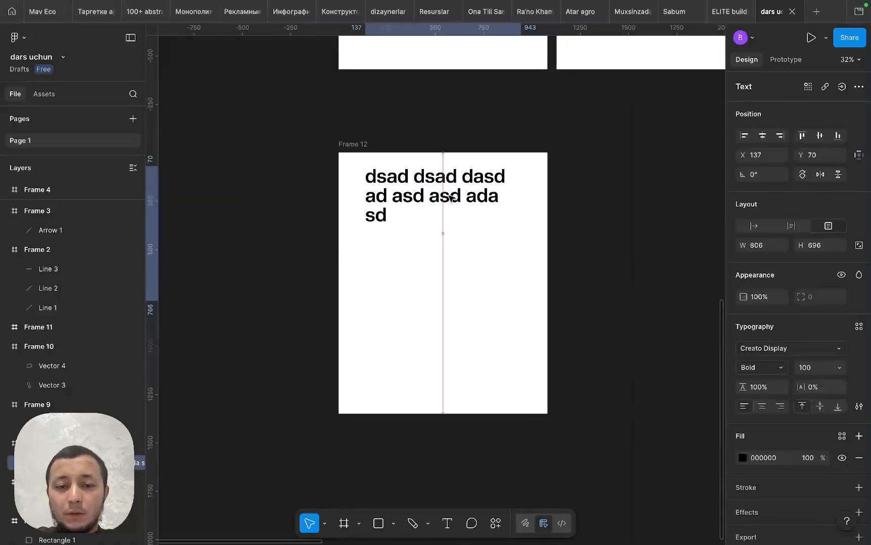
Add a separate auto-width text reading "skadhjdas" in the lower part of Frame 12, at about X 135, Y 855.
left_click(451, 526)
left_click(365, 320)
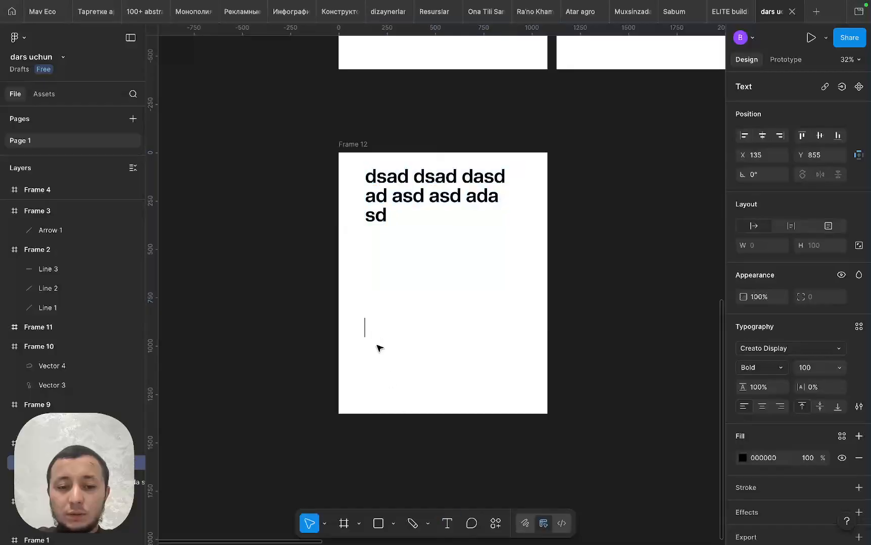
type("skadhjdas")
key("Escape")
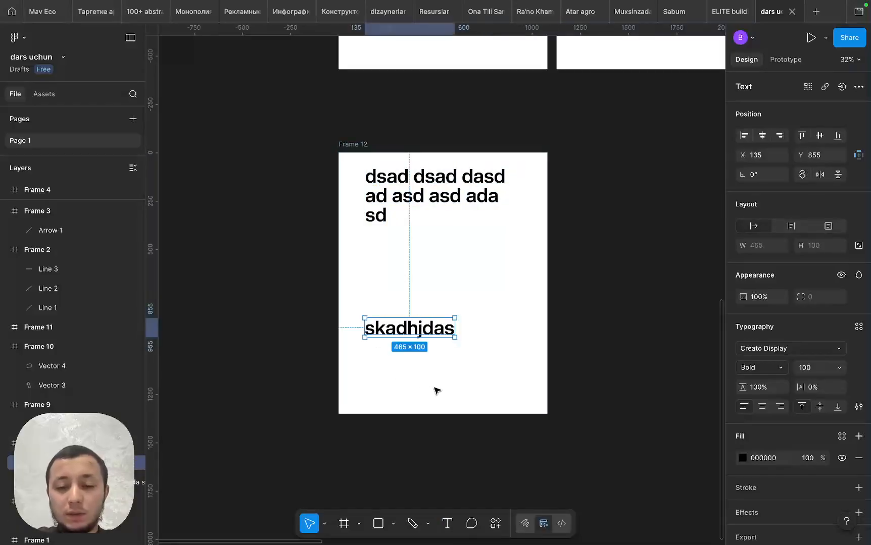
Append "das das da sd asd as da" to the lower "skadhjdas" text.
scroll(425, 378, "up", 2)
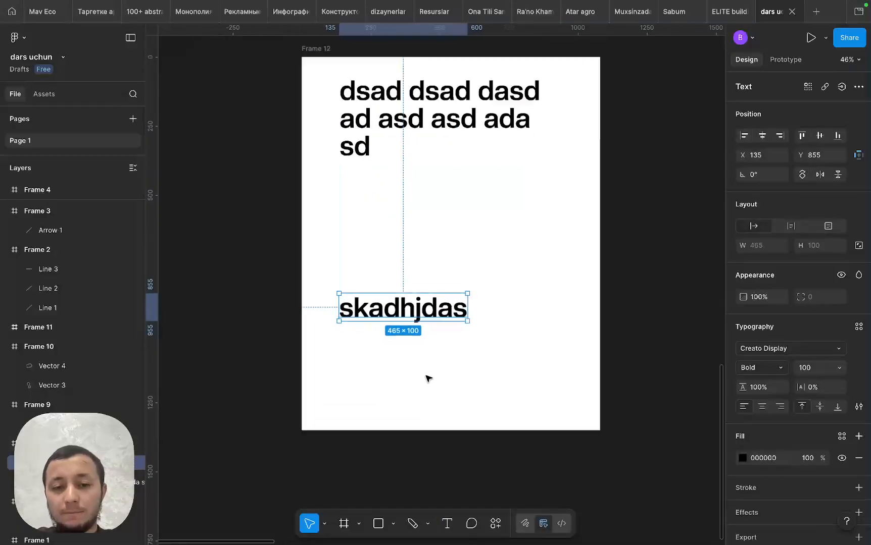
left_click(434, 115)
double_click(434, 302)
key("Right")
type("das das das das das")
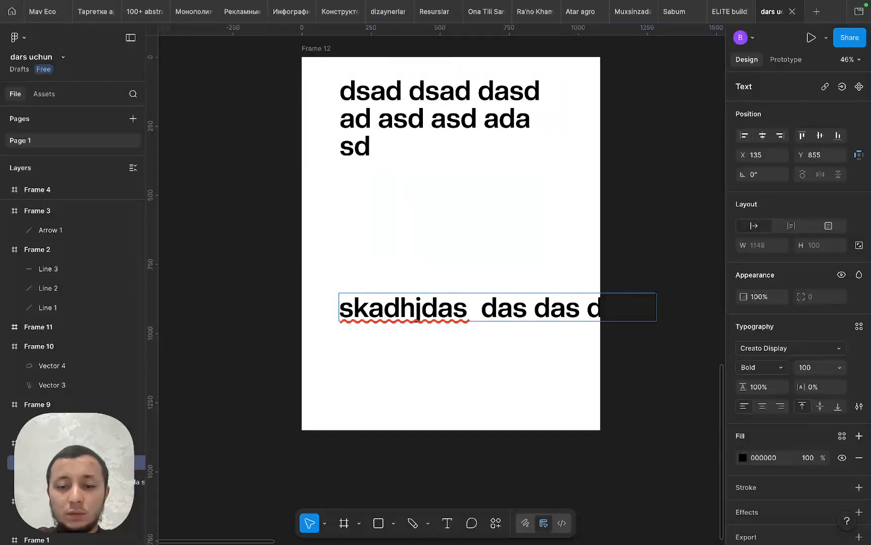
key("Escape")
Narrow the lower text box to about 671 so its words wrap inside the frame.
scroll(476, 334, "right", 3)
scroll(476, 334, "down", 2)
left_click_drag(649, 284, 439, 293)
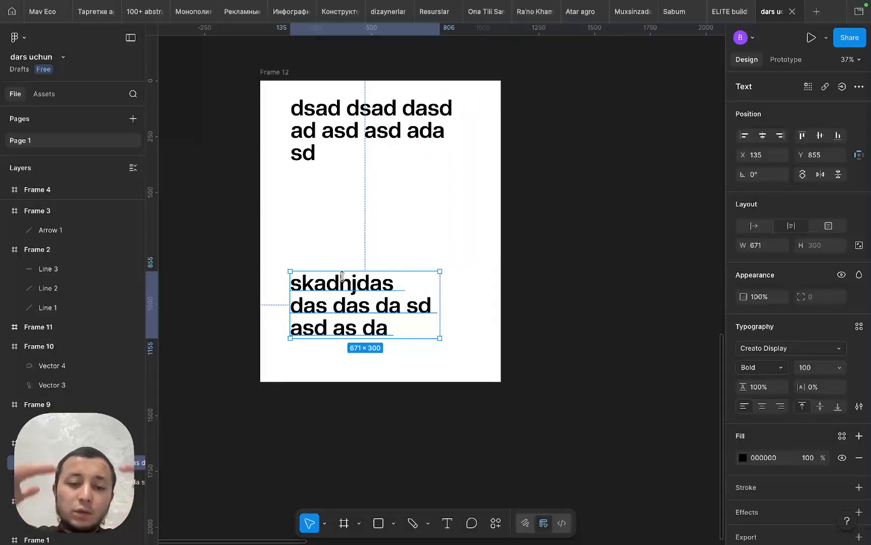
Post the comment "matnni qizil qil" on the upper text in Frame 12 and dismiss the reply-notification pop-up.
left_click(396, 234)
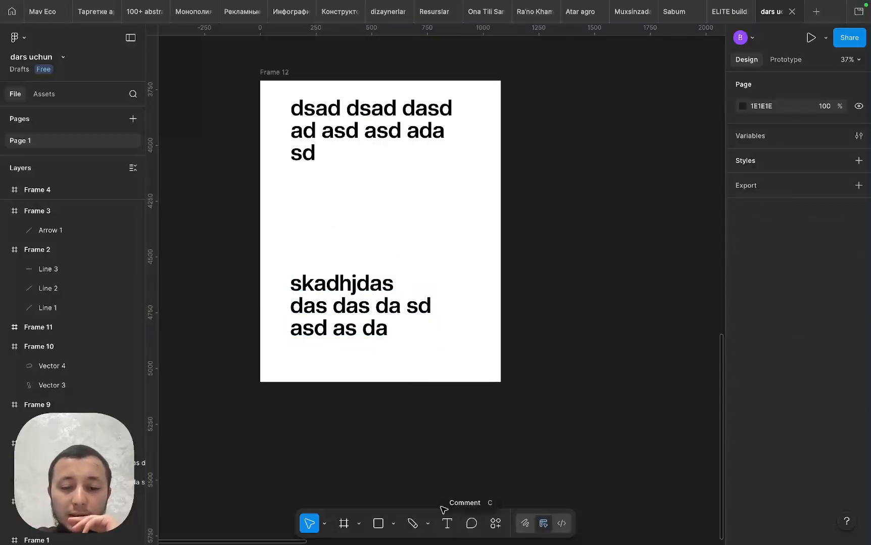
left_click(472, 525)
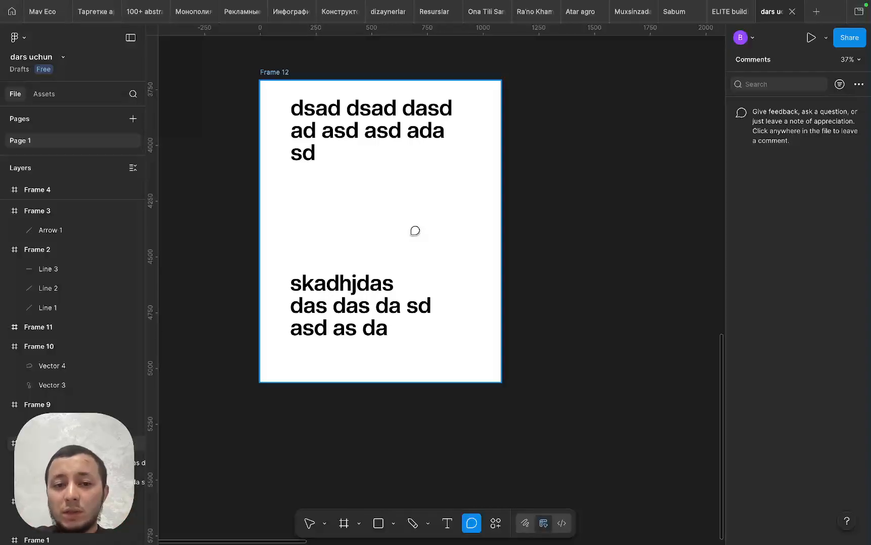
left_click(346, 126)
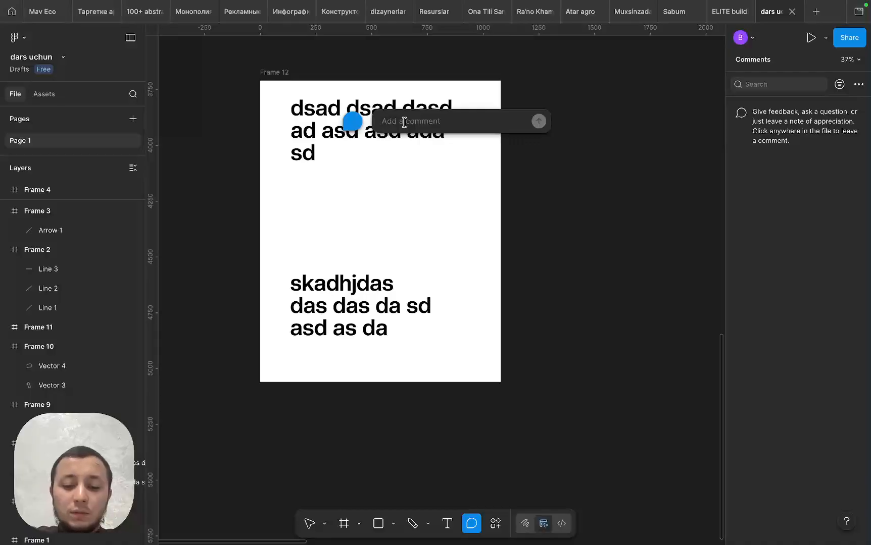
type("matnni q")
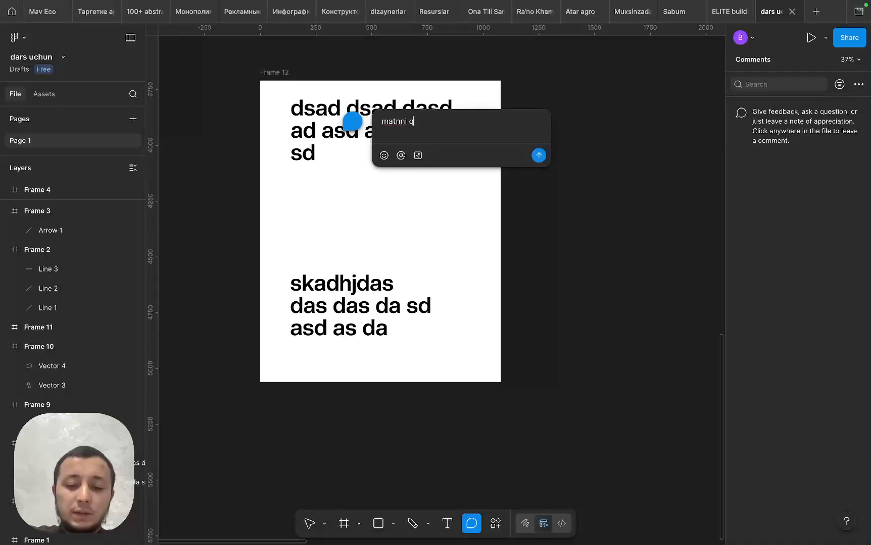
type("izil qil")
key("Return")
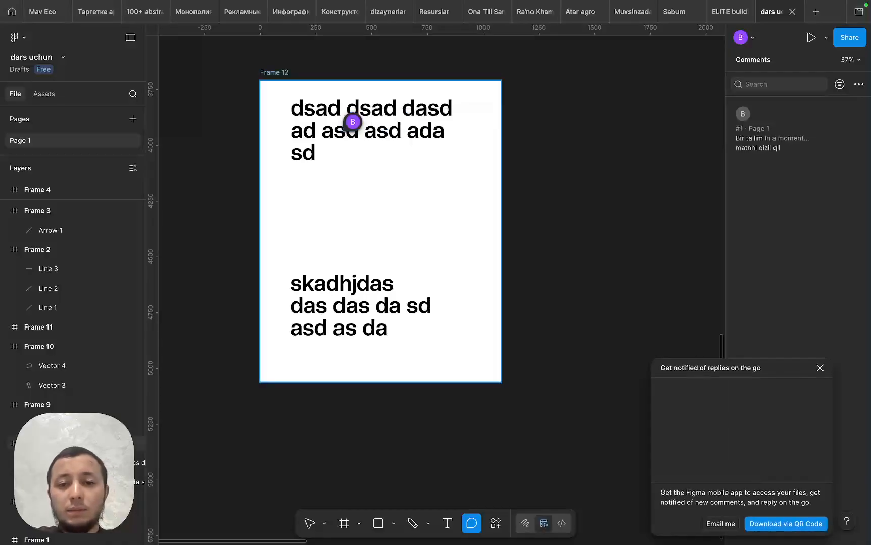
key("Escape")
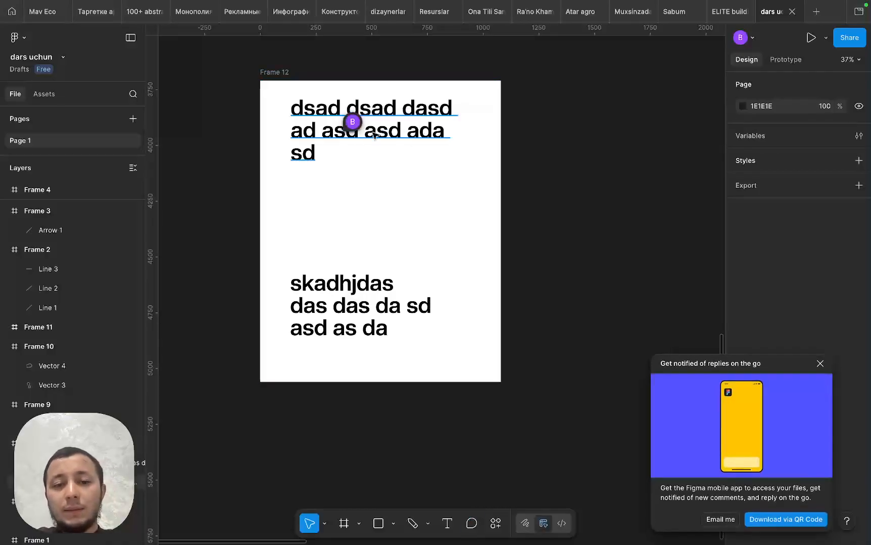
left_click(820, 363)
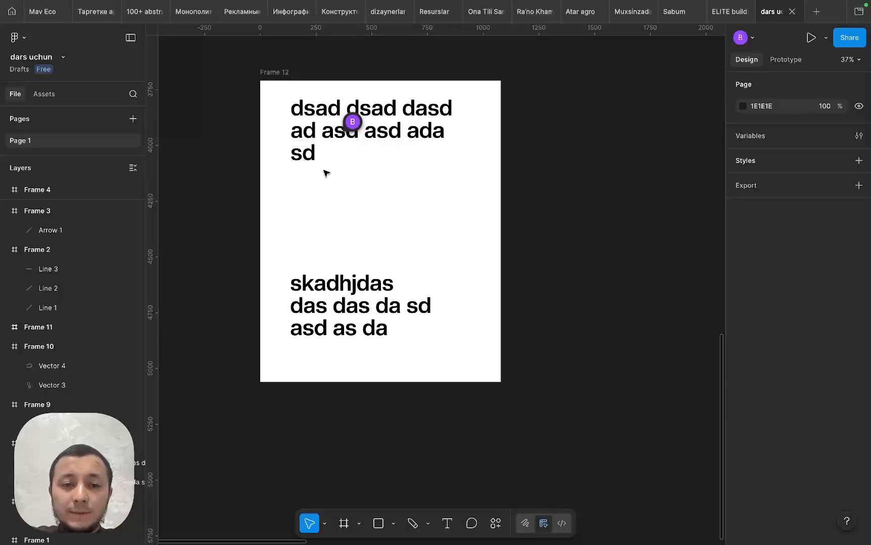
mouse_move(354, 124)
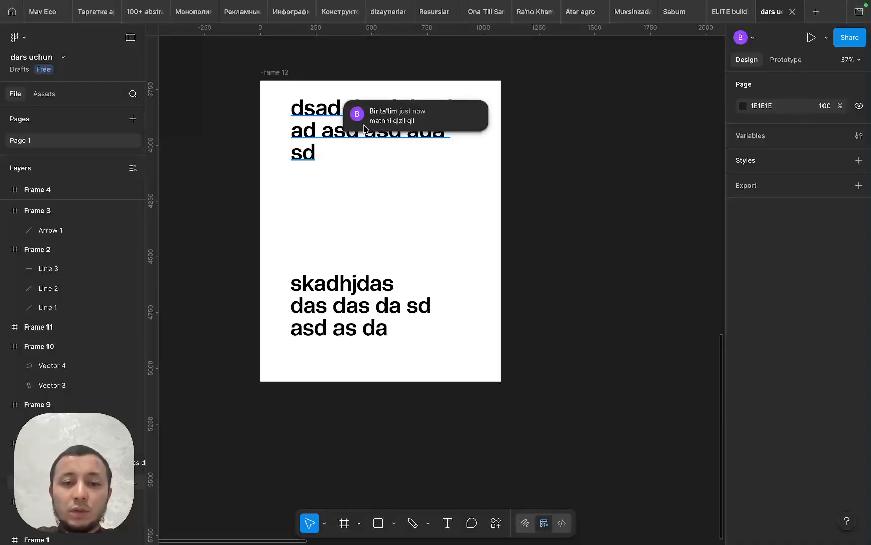